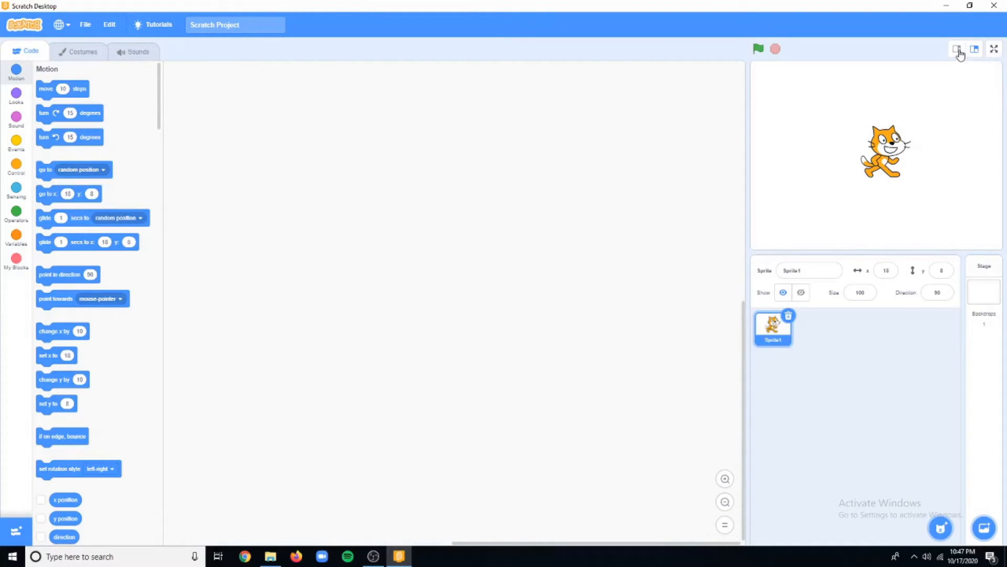
Preview the stage in its small, normal and full-screen sizes, and return to the editor.
click(958, 50)
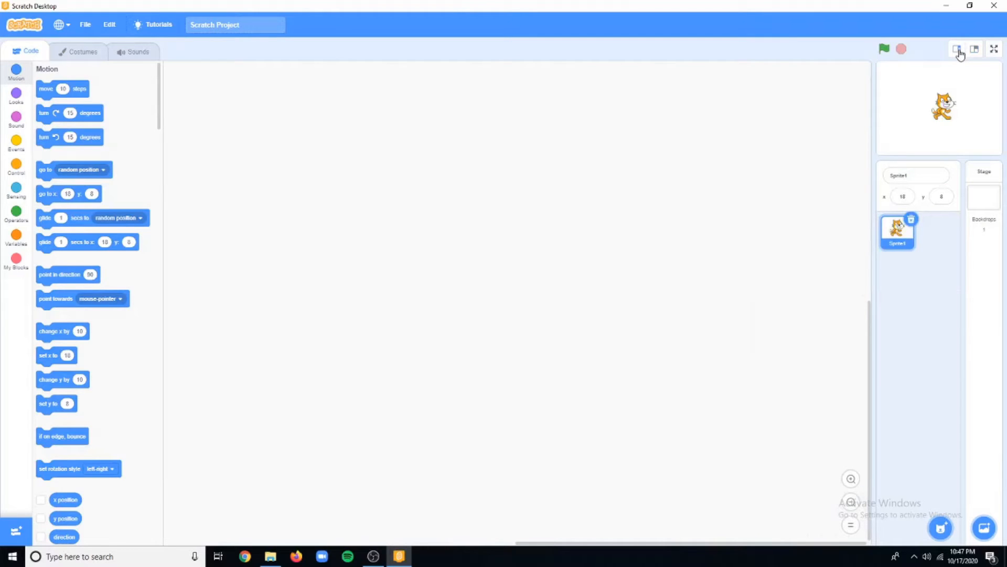
click(974, 50)
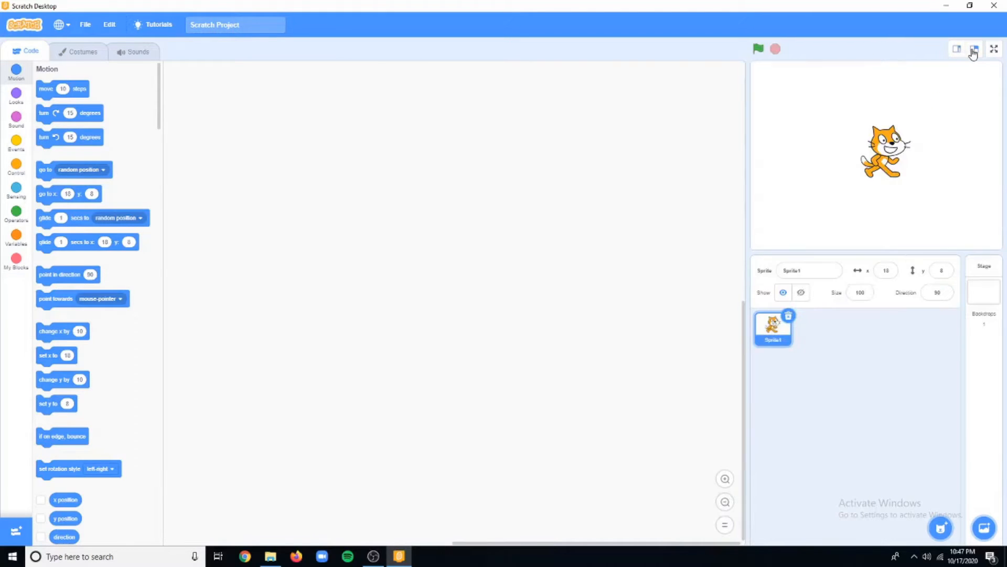
click(994, 48)
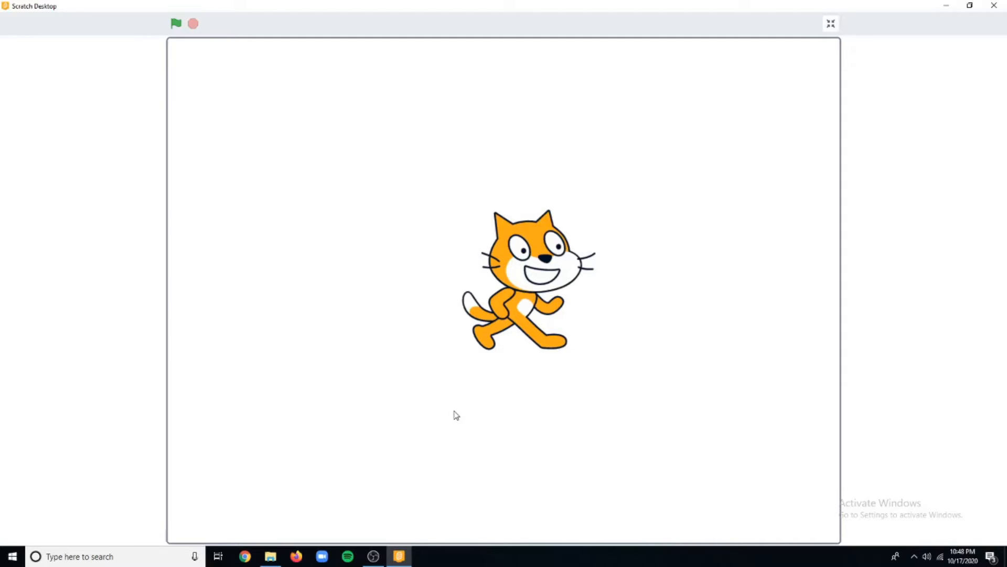
click(830, 25)
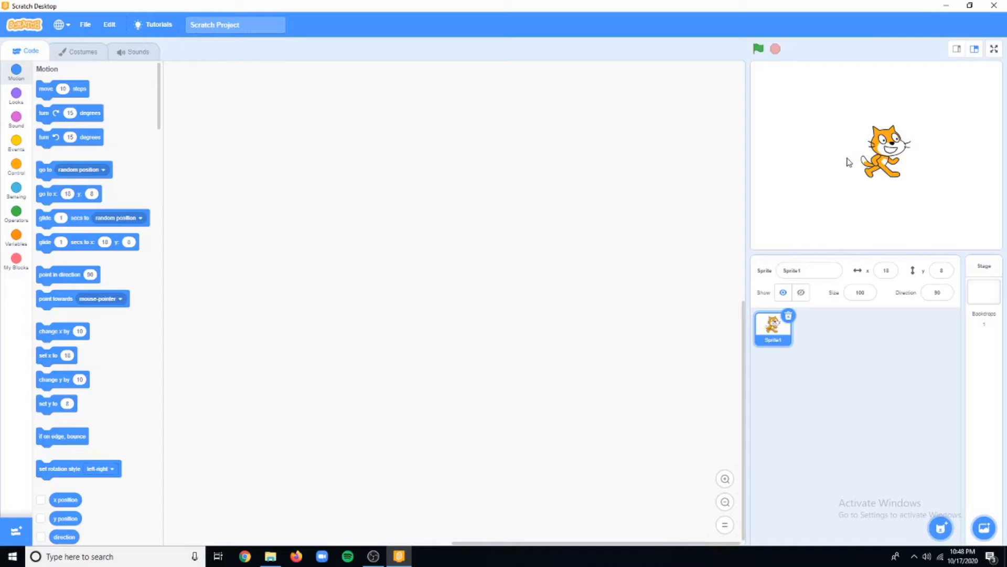
click(757, 48)
click(788, 273)
drag(808, 271, 769, 277)
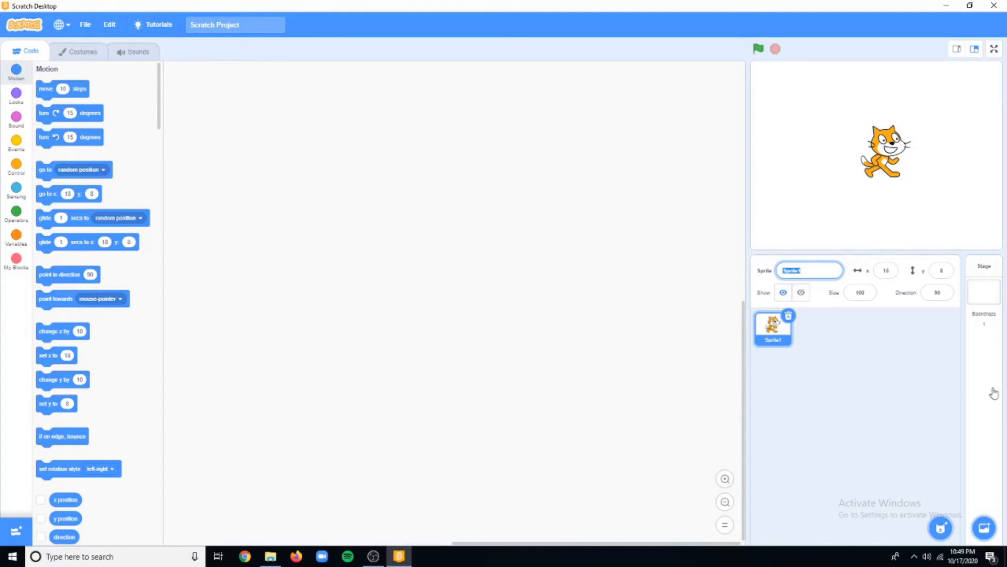
Open the sprite library and look through the full collection of sprites.
mouse_move(941, 527)
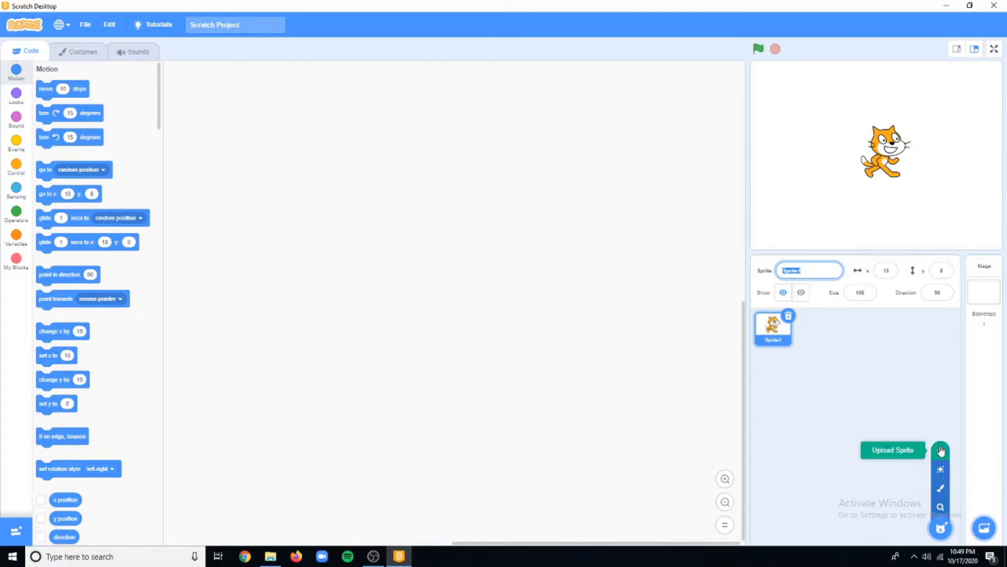
click(941, 509)
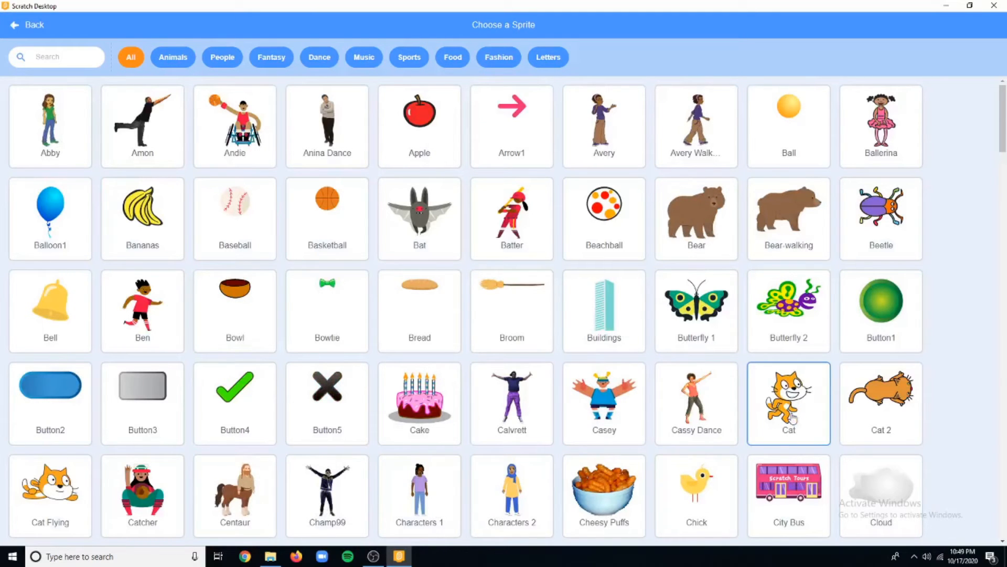
scroll(938, 400, down, 2)
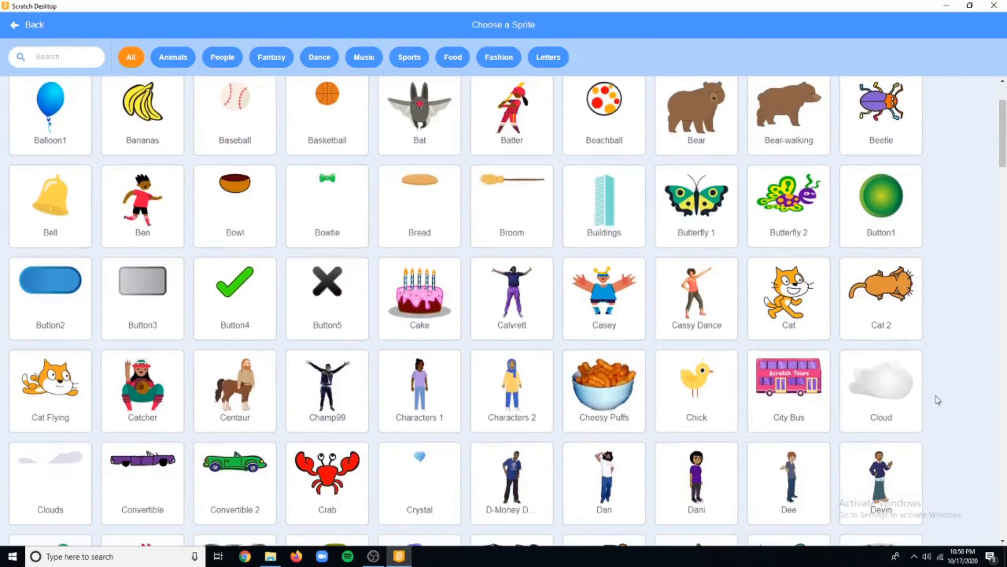
scroll(946, 407, down, 4)
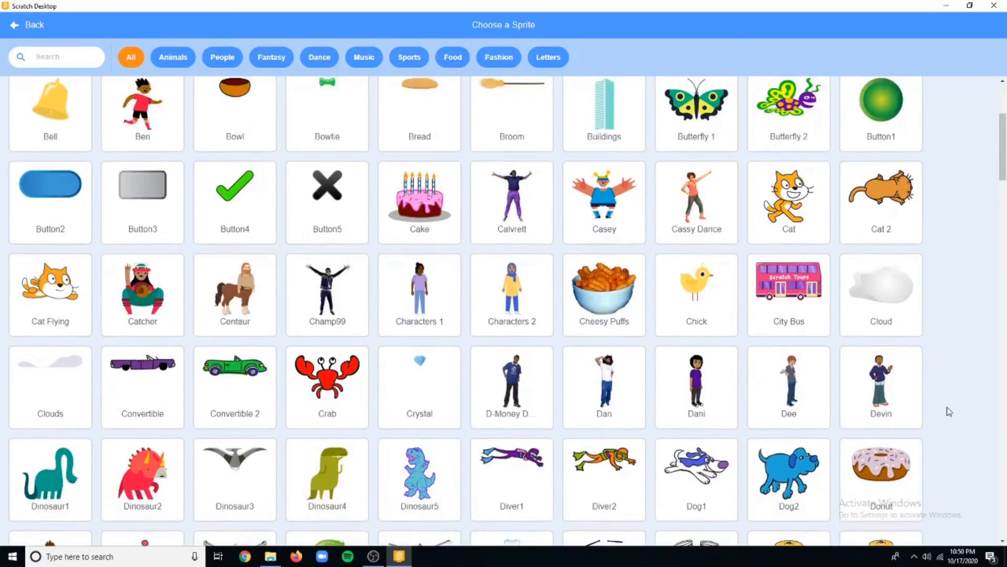
scroll(950, 413, down, 5)
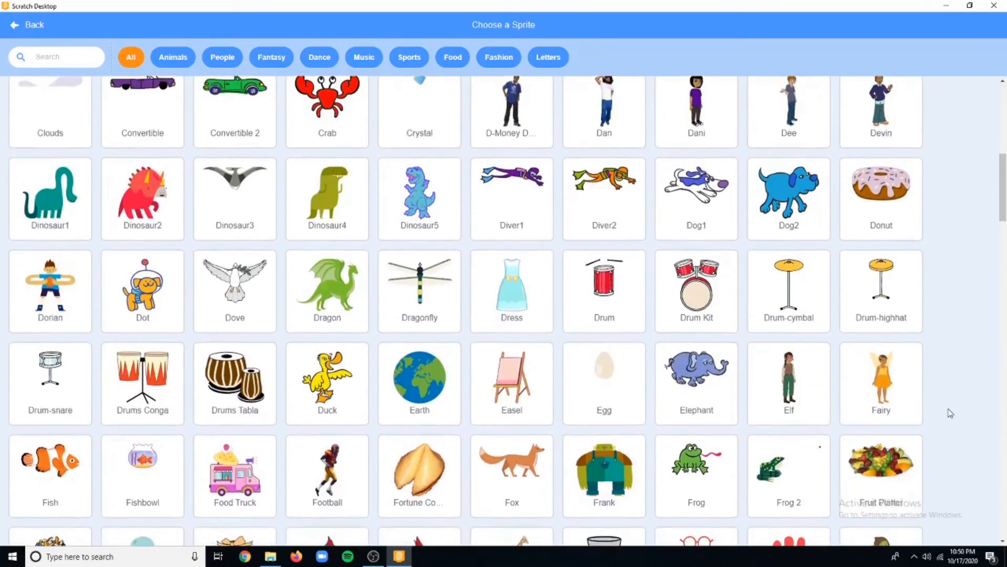
scroll(951, 413, down, 4)
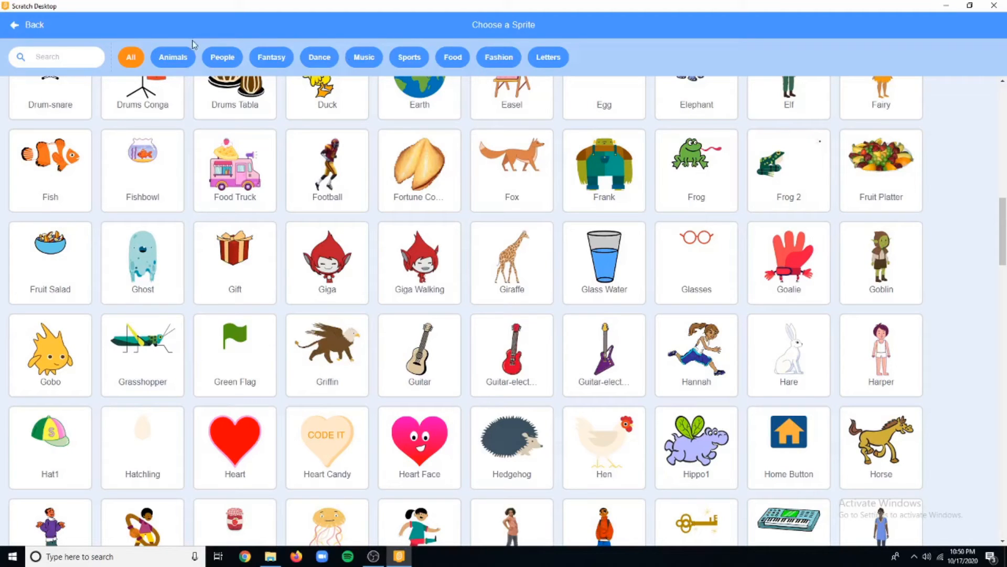
Examine the sprite library's categories from Animals through Letters, and return to the project without choosing a sprite.
click(178, 61)
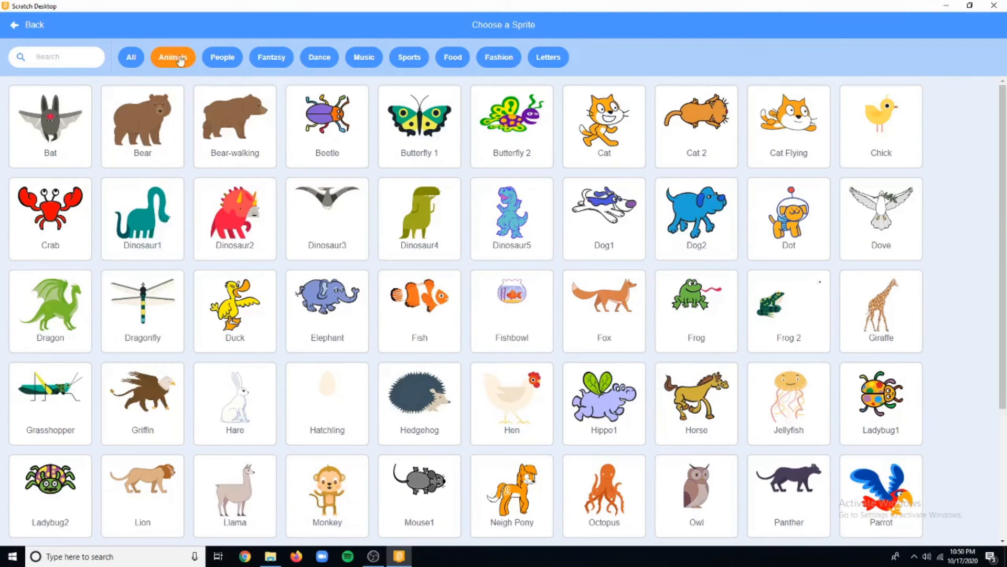
click(221, 59)
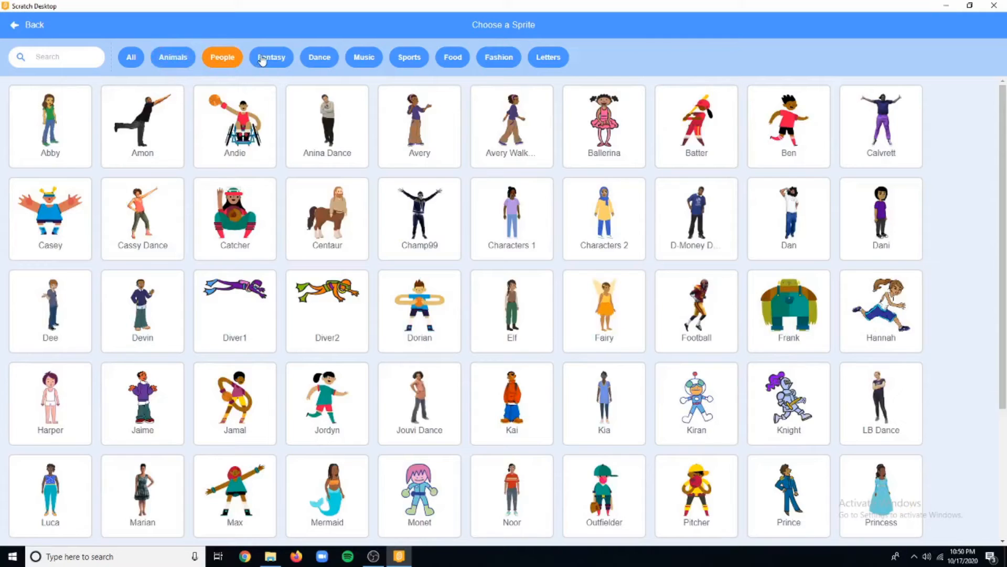
click(270, 59)
click(315, 61)
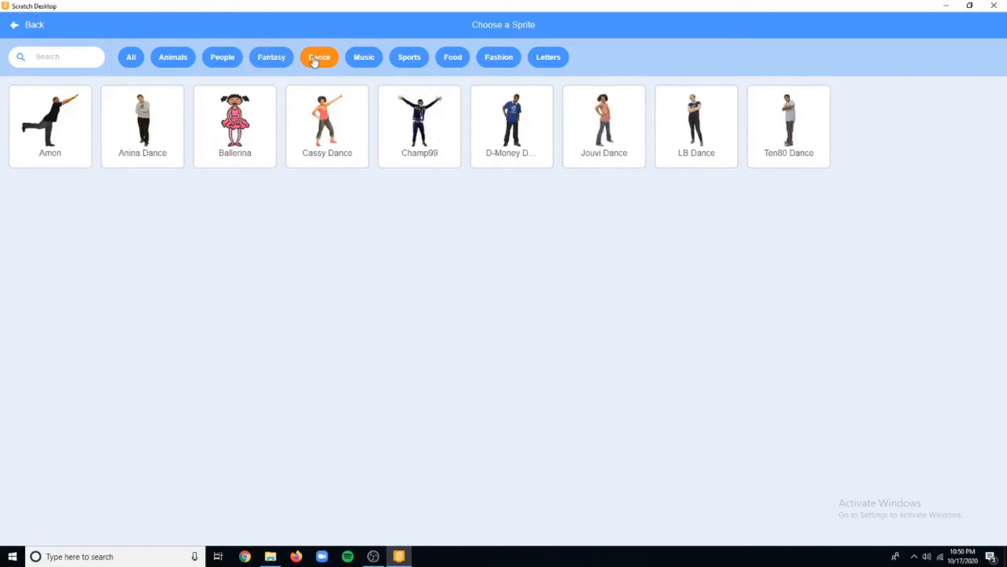
click(366, 60)
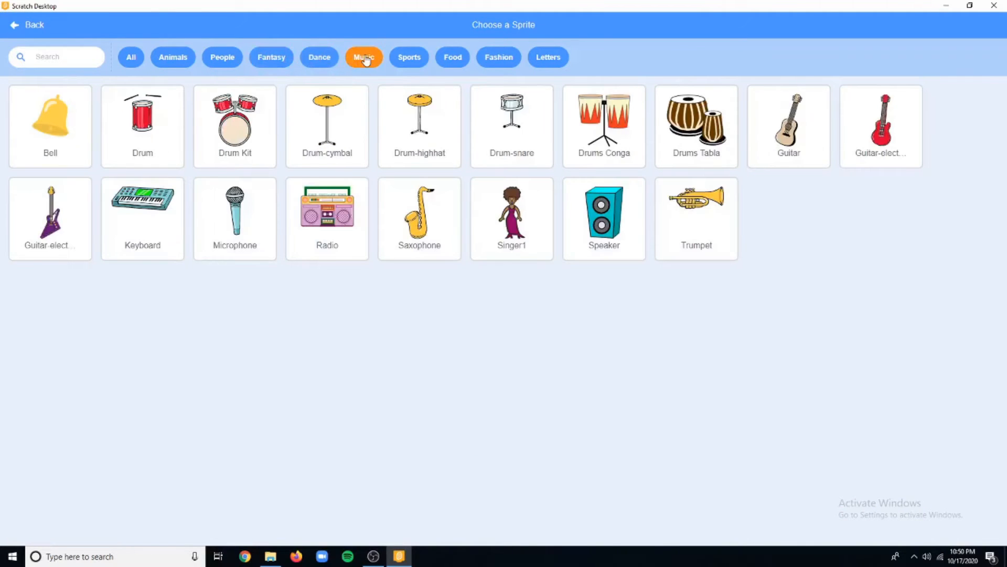
click(407, 59)
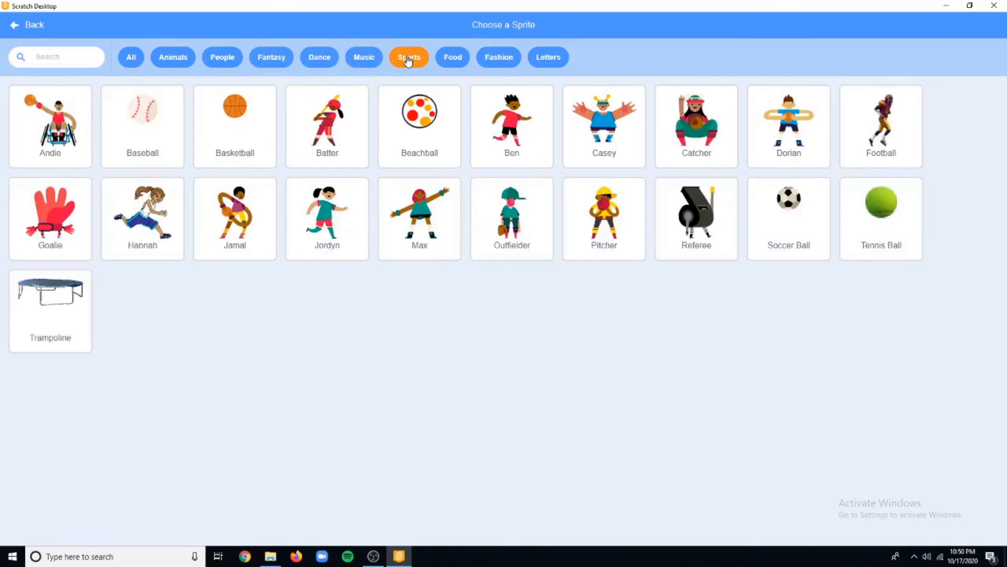
click(451, 62)
click(501, 60)
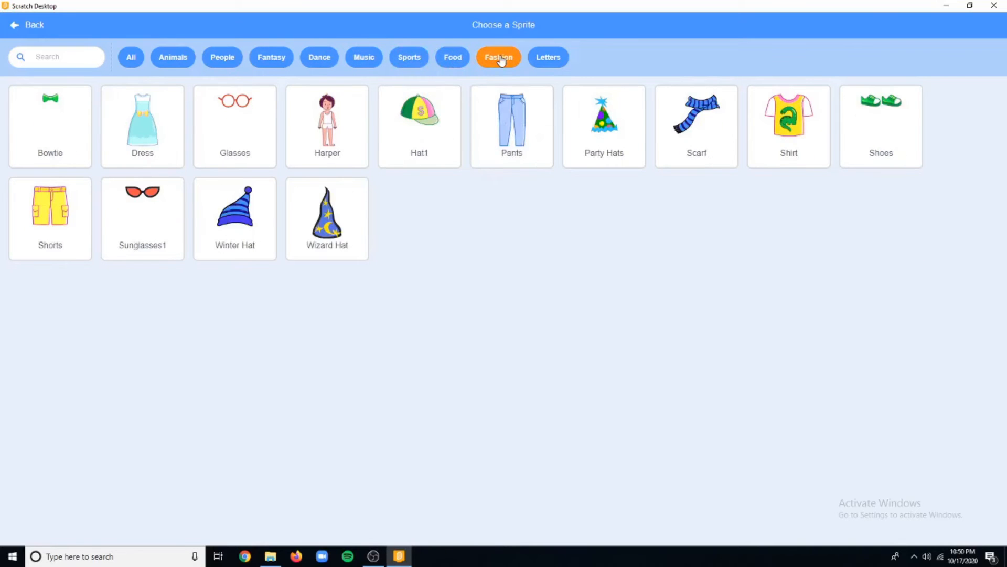
click(536, 63)
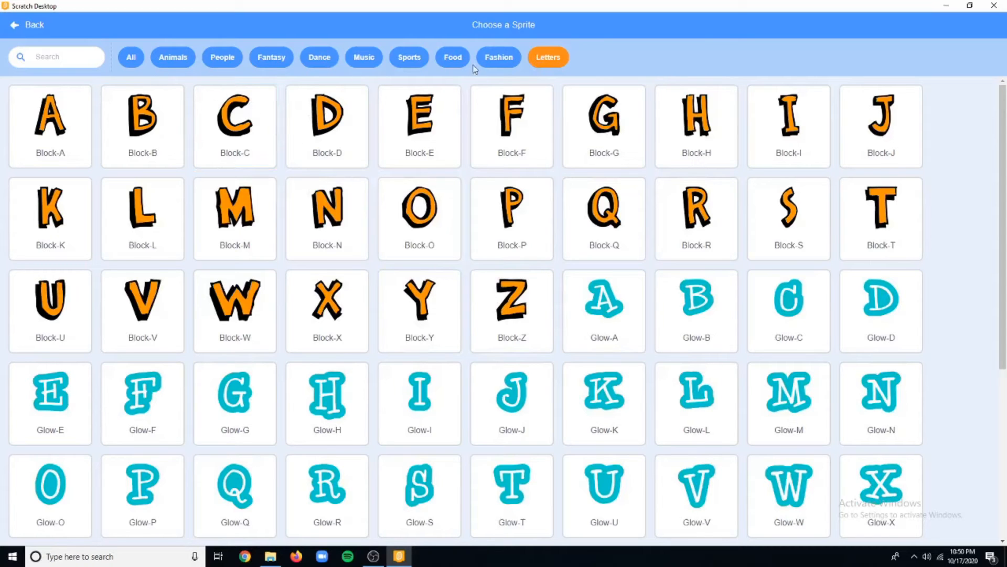
click(192, 58)
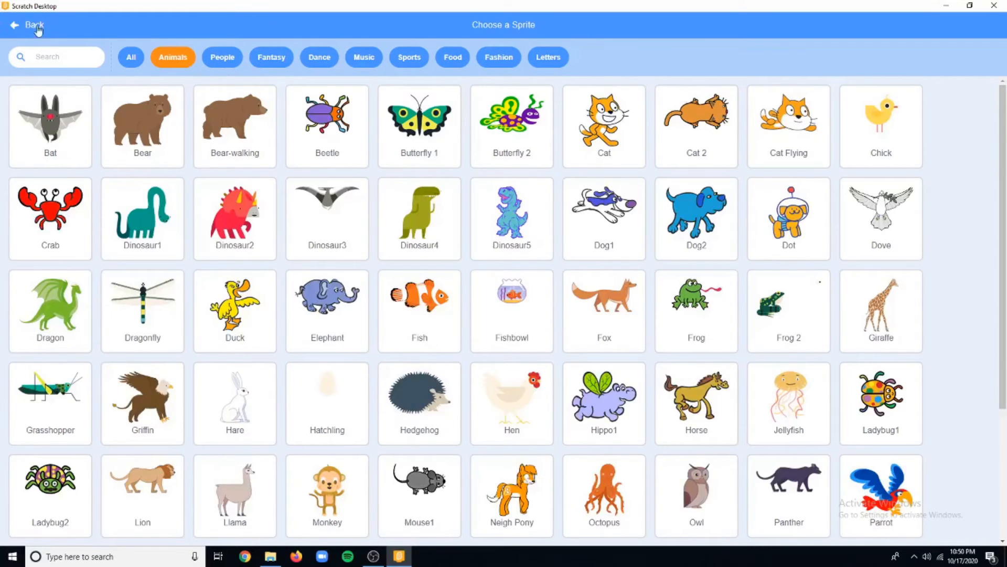
click(35, 25)
Paint a new sprite showing a freehand five-pointed star, brushed in pinkish purple, and return to the code workspace.
mouse_move(937, 531)
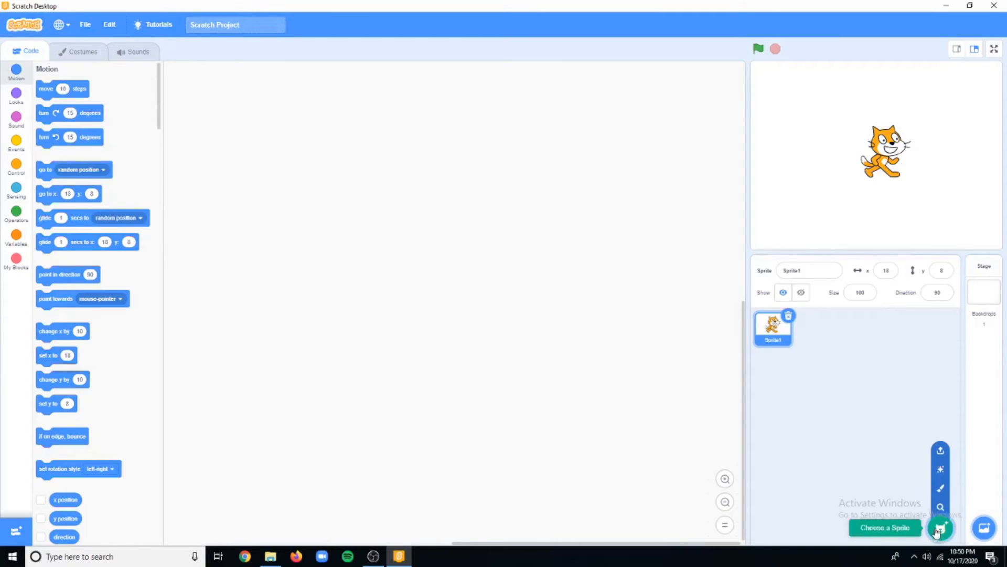
click(942, 490)
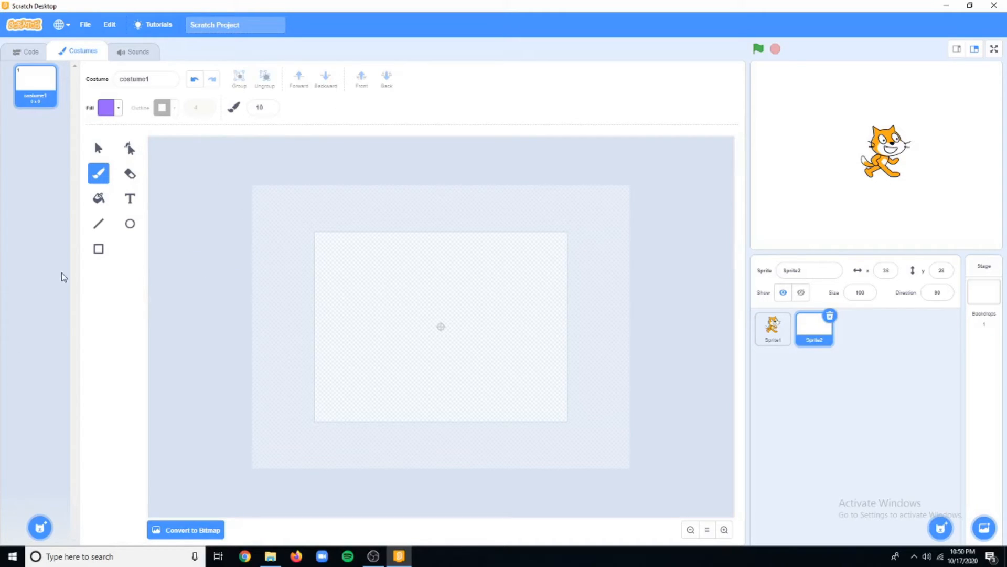
click(120, 107)
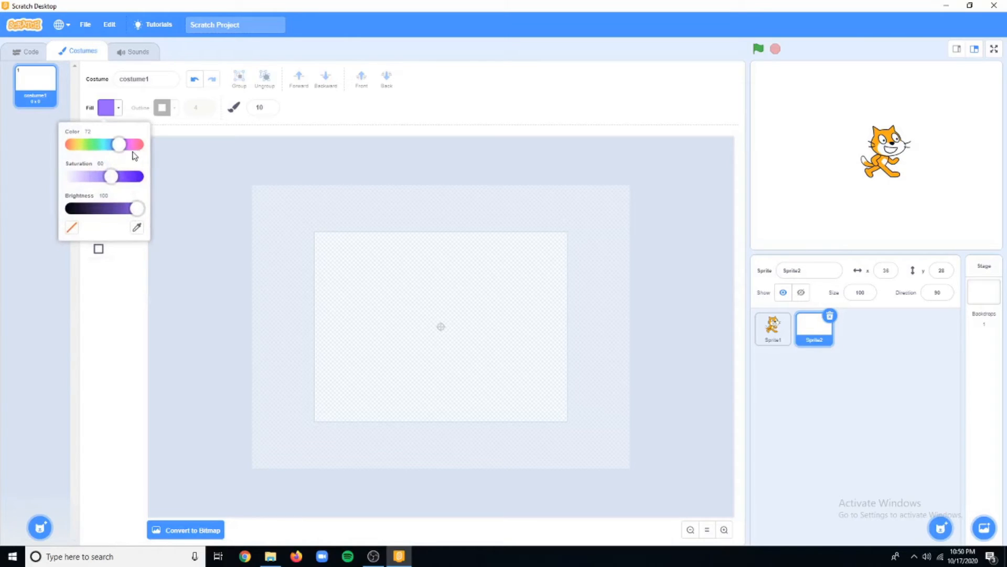
drag(122, 149, 128, 152)
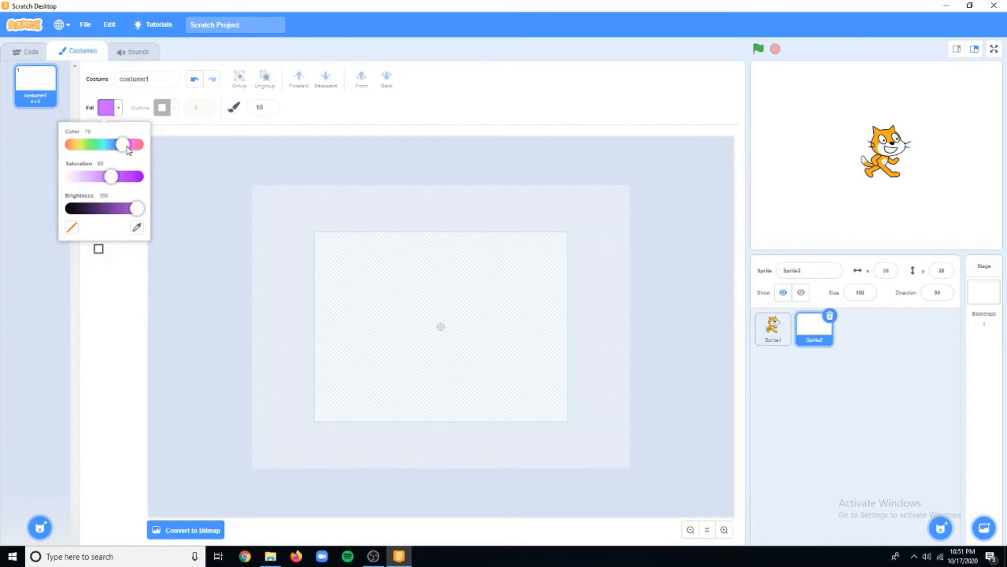
click(178, 147)
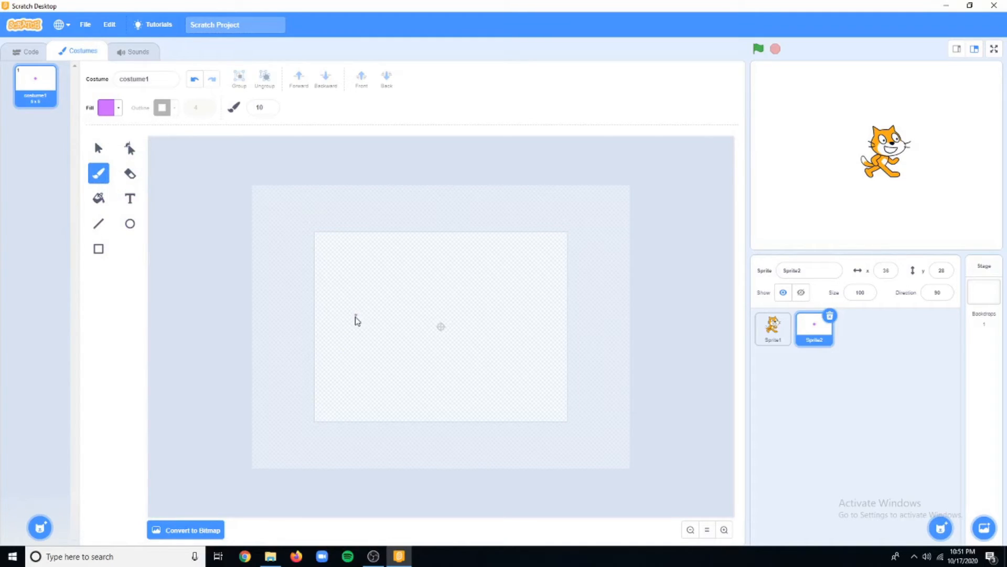
mouse_move(355, 326)
mouse_down()
mouse_move(355, 272)
mouse_move(384, 309)
mouse_move(341, 294)
mouse_move(385, 283)
mouse_move(356, 331)
mouse_up()
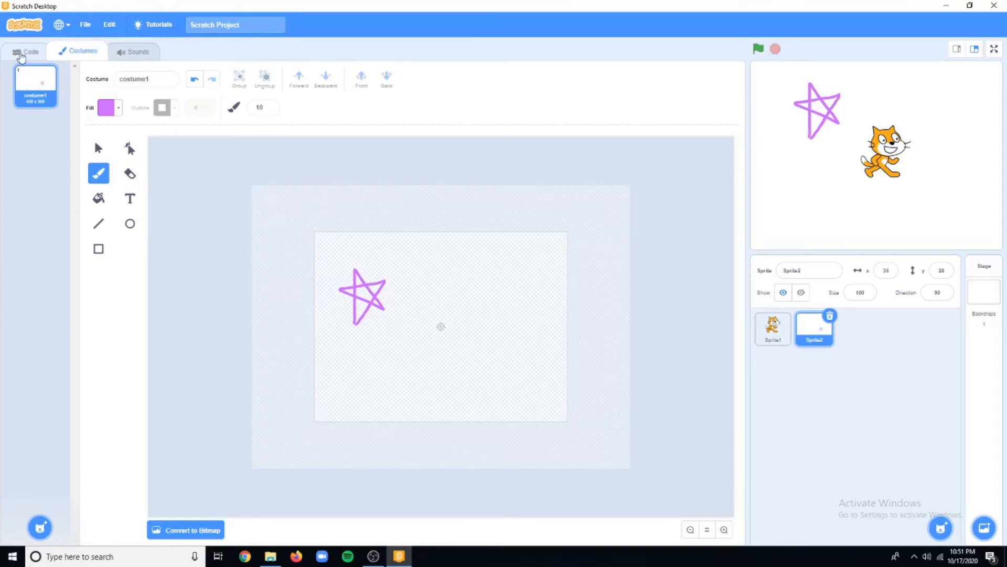
click(23, 52)
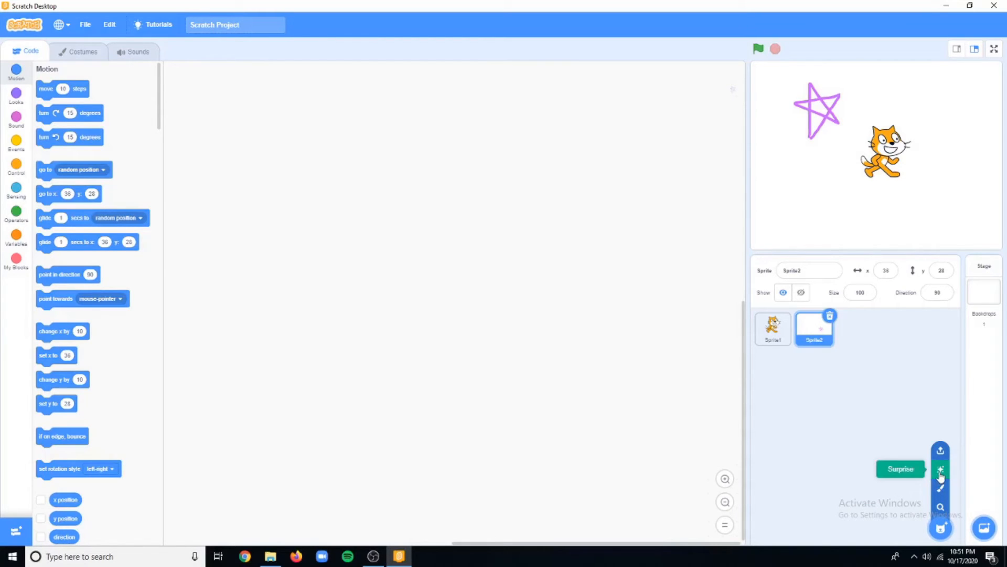
Add two surprise sprites, placing the rocketship at about x 164, y -17 and the bananas at about x -152, y -55.
click(941, 475)
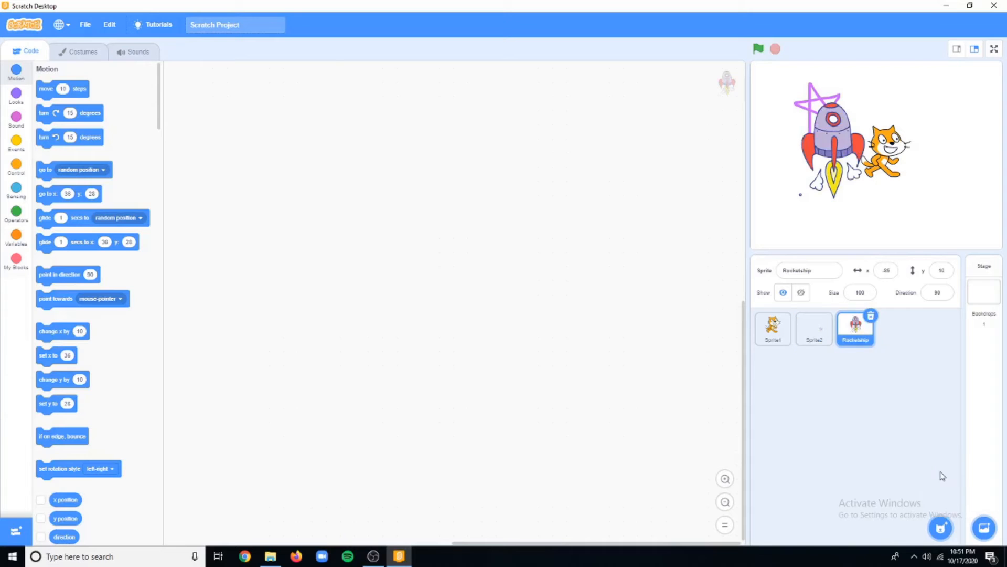
drag(847, 133, 990, 153)
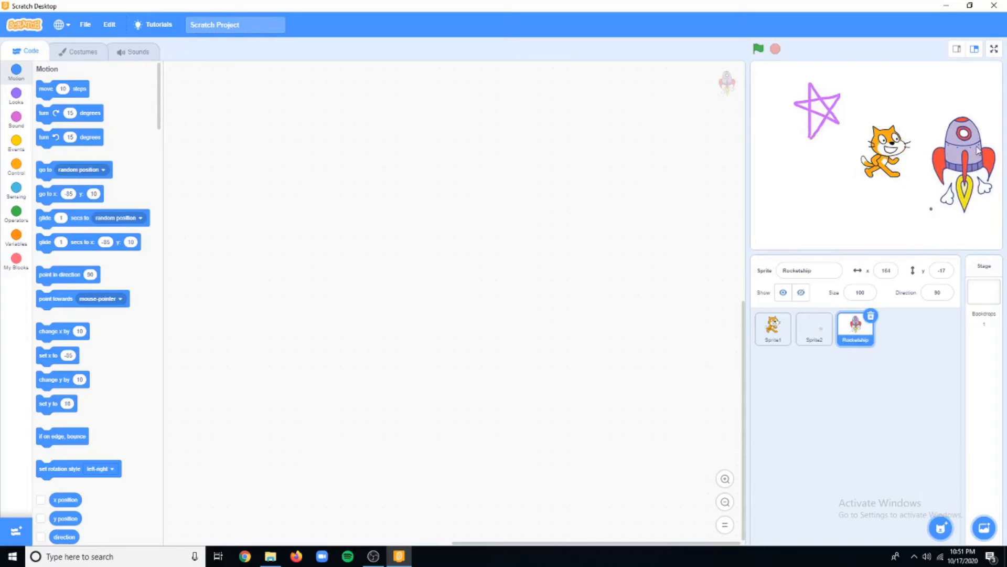
click(938, 471)
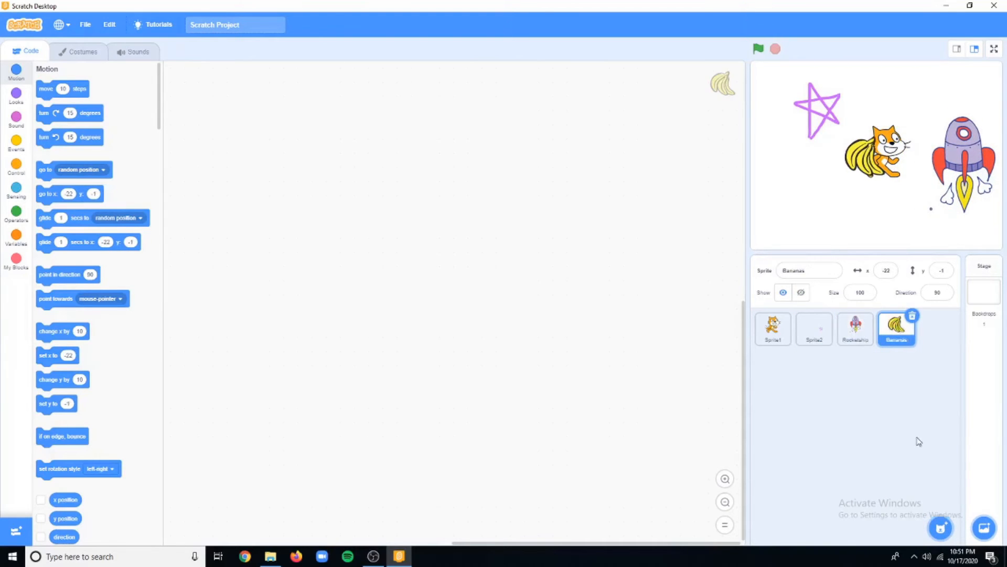
drag(887, 159, 818, 187)
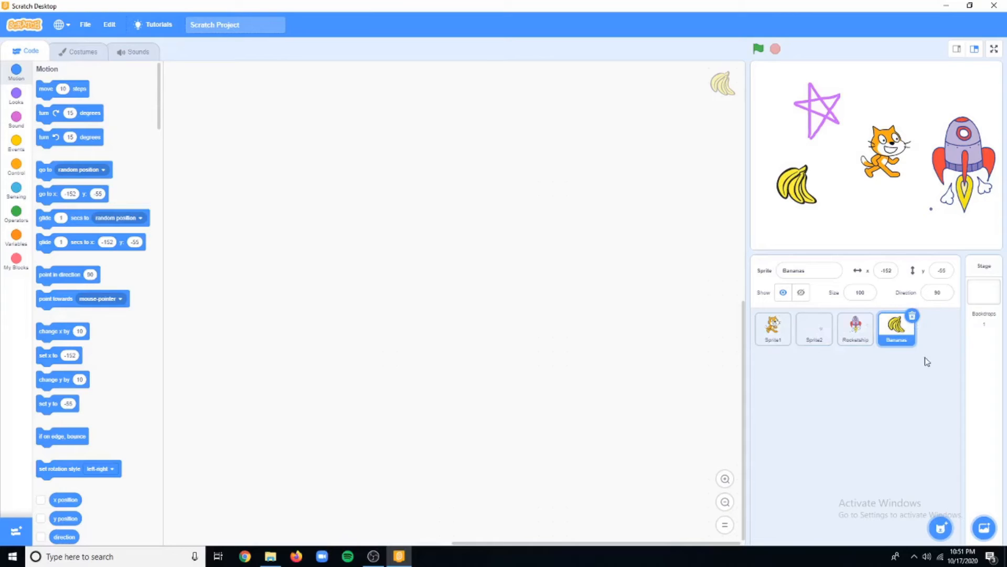
Delete the hand-drawn star sprite from the project.
click(824, 336)
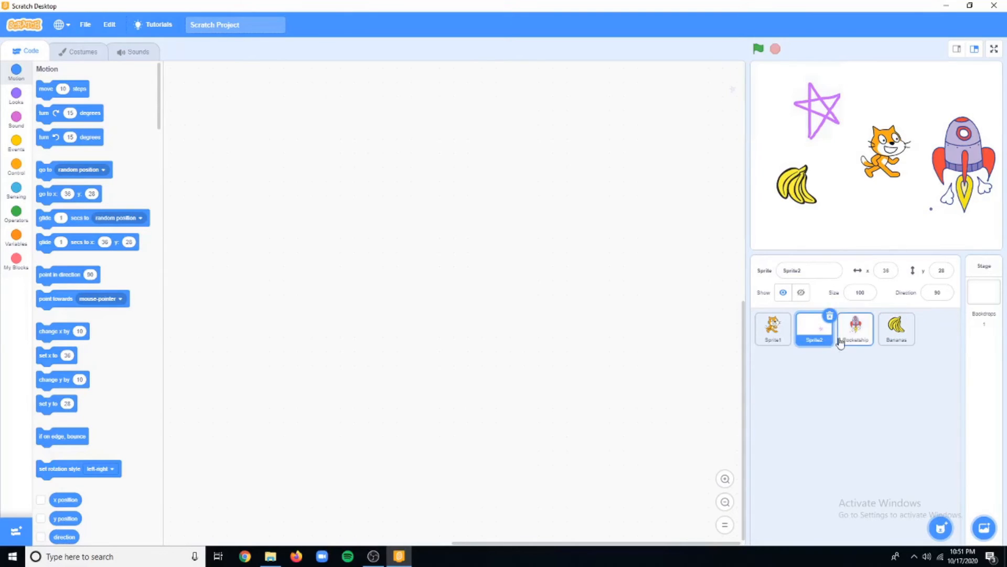
click(829, 317)
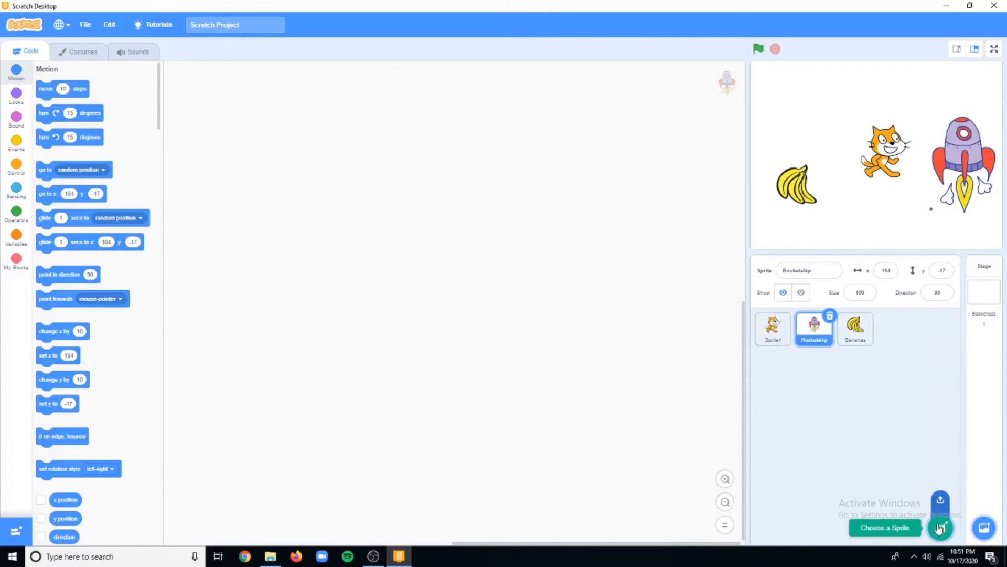
Upload image3.png from Saved Pictures as a new sprite and place it at about x -45, y 9.
mouse_move(940, 526)
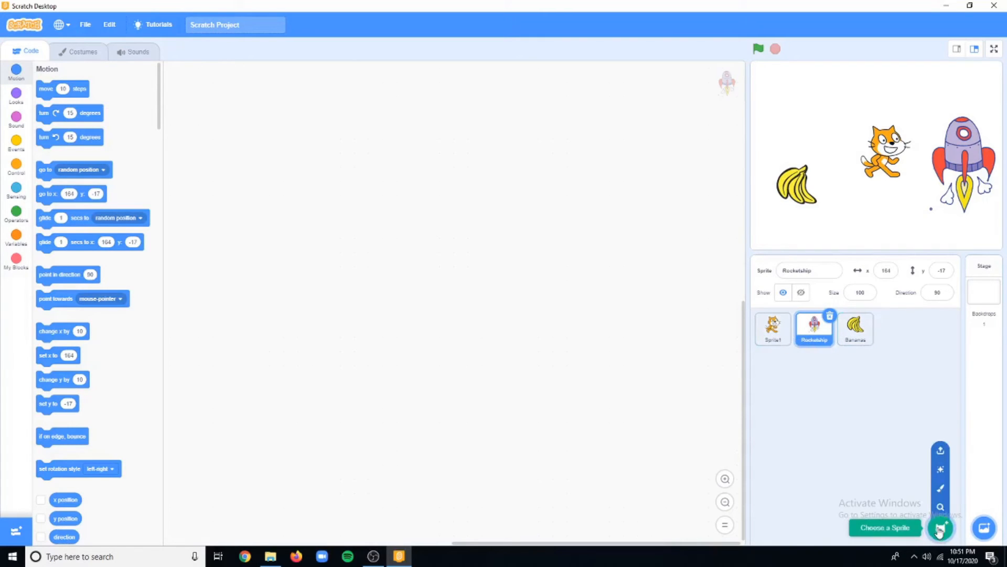
click(941, 451)
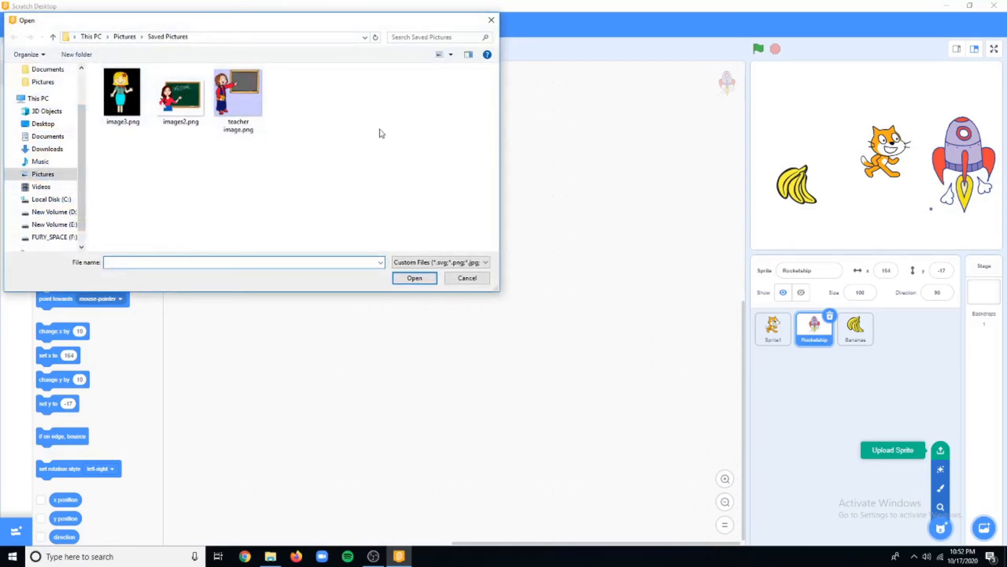
click(120, 95)
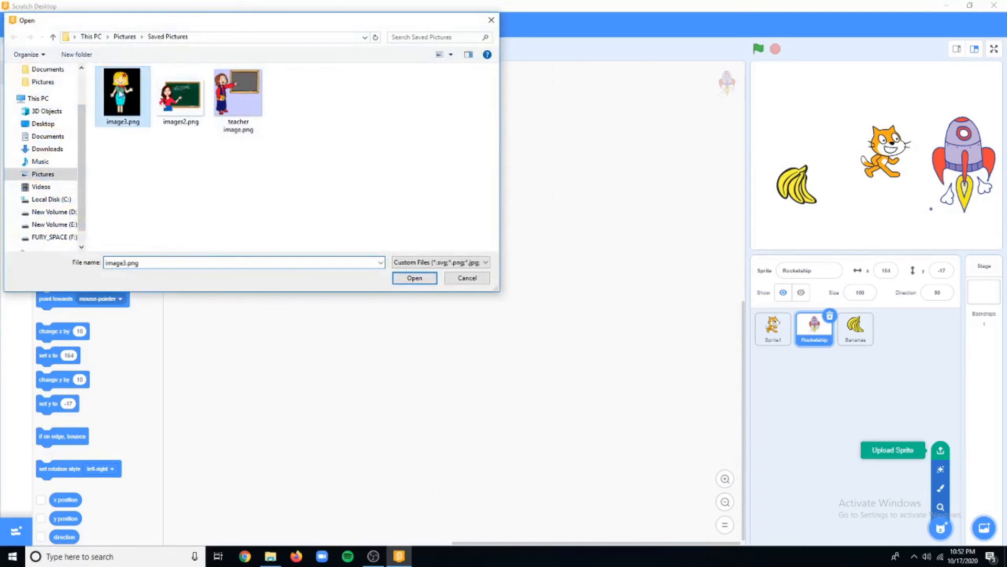
click(415, 278)
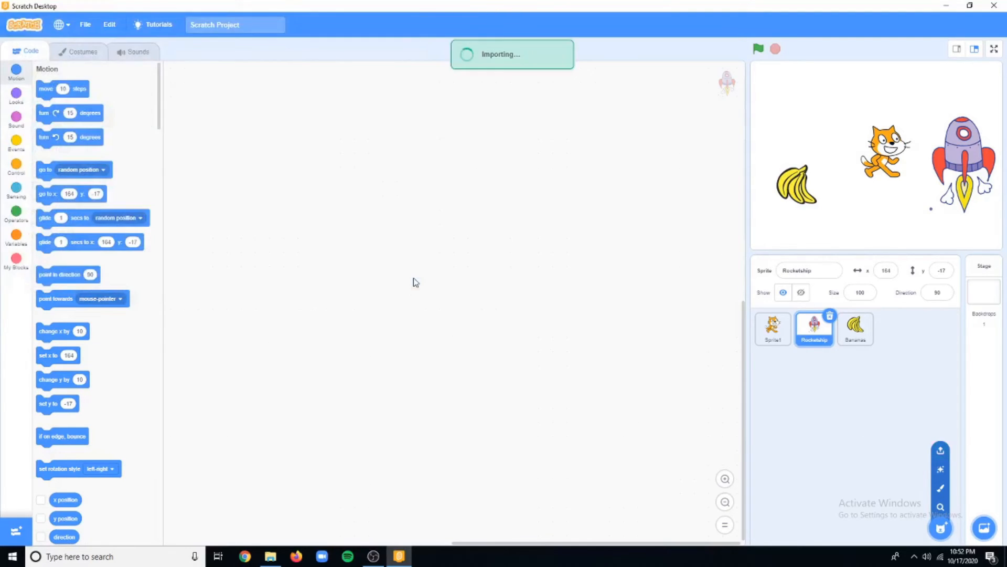
mouse_move(837, 177)
mouse_down()
mouse_move(866, 167)
mouse_move(844, 175)
mouse_up()
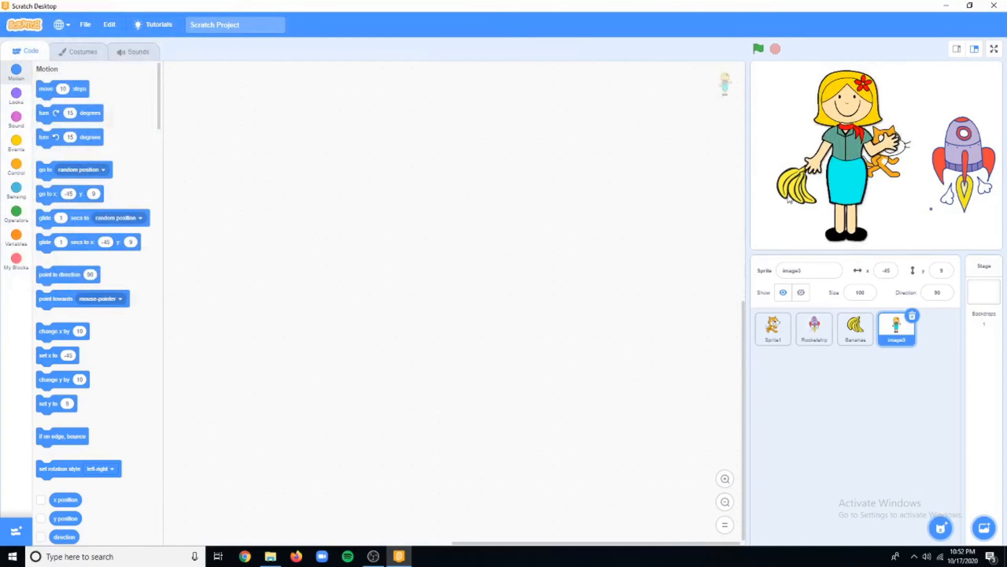
Delete the bananas, cat and rocketship sprites, and move the uploaded woman sprite to about x 17, y -5.
click(868, 324)
click(871, 315)
drag(841, 169, 804, 167)
click(784, 326)
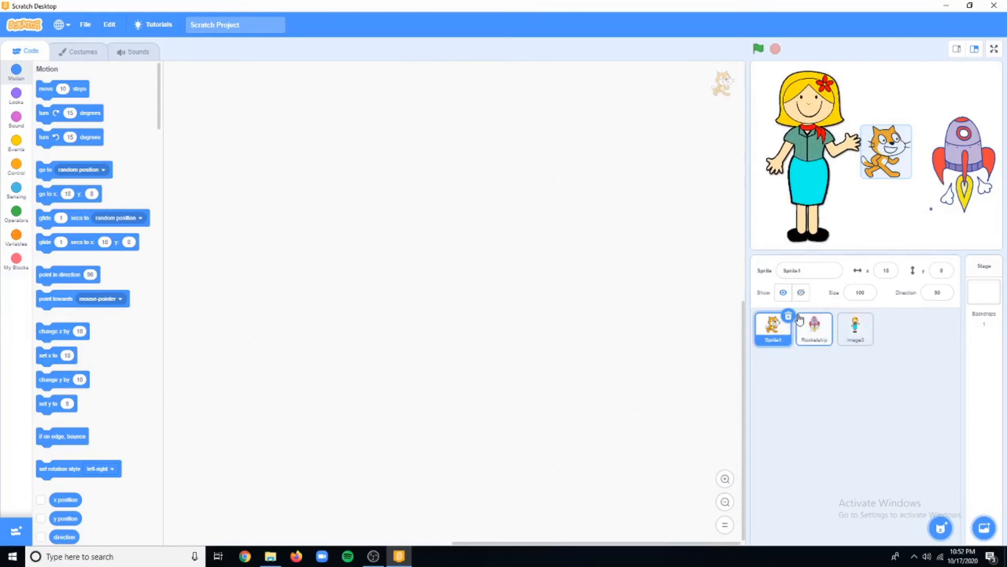
click(789, 316)
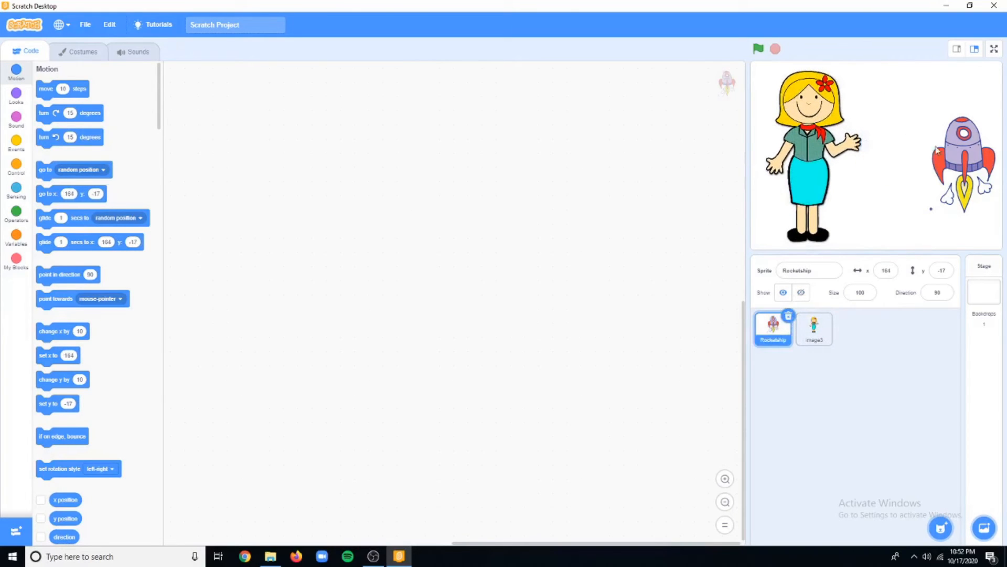
drag(937, 151, 912, 158)
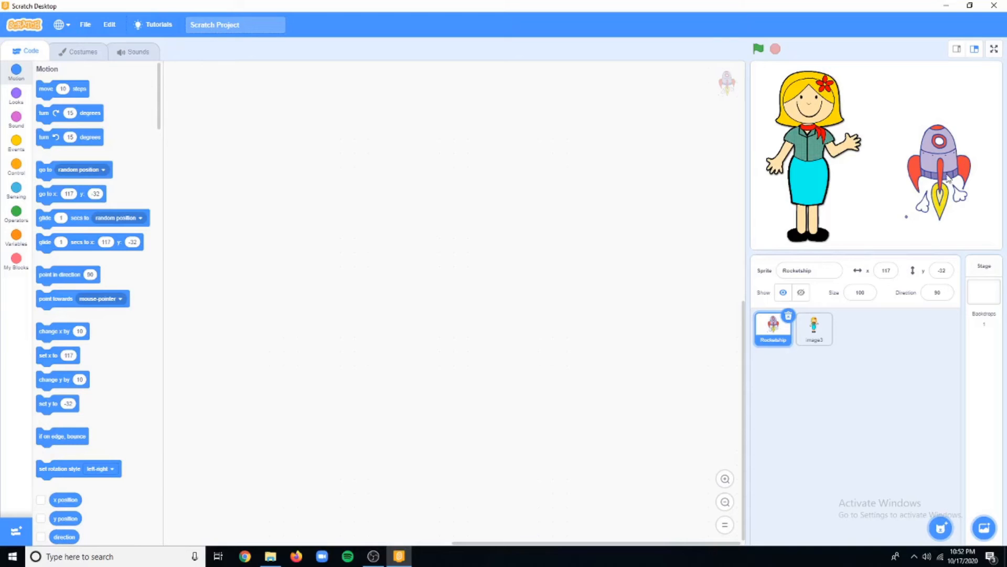
click(789, 316)
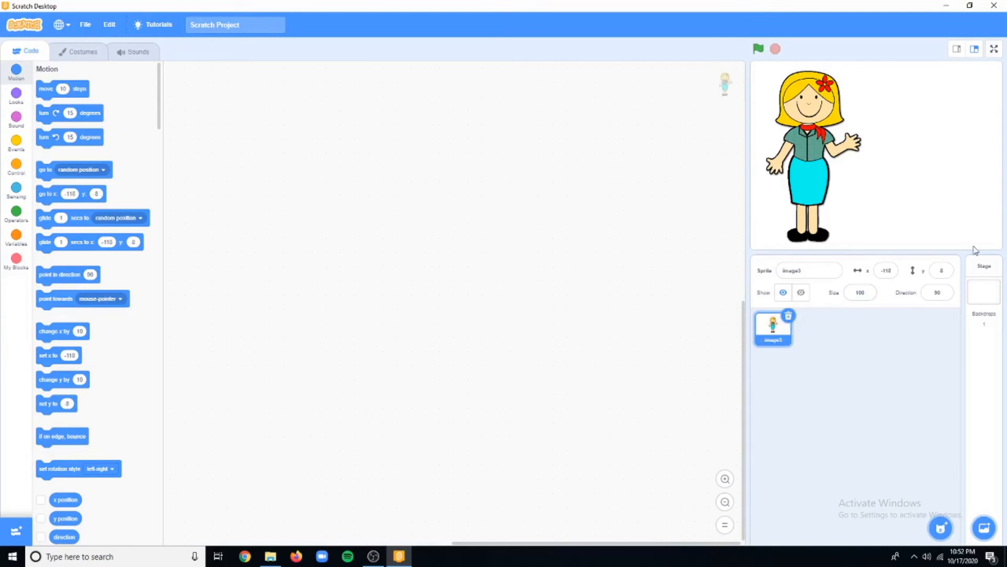
drag(834, 145, 881, 159)
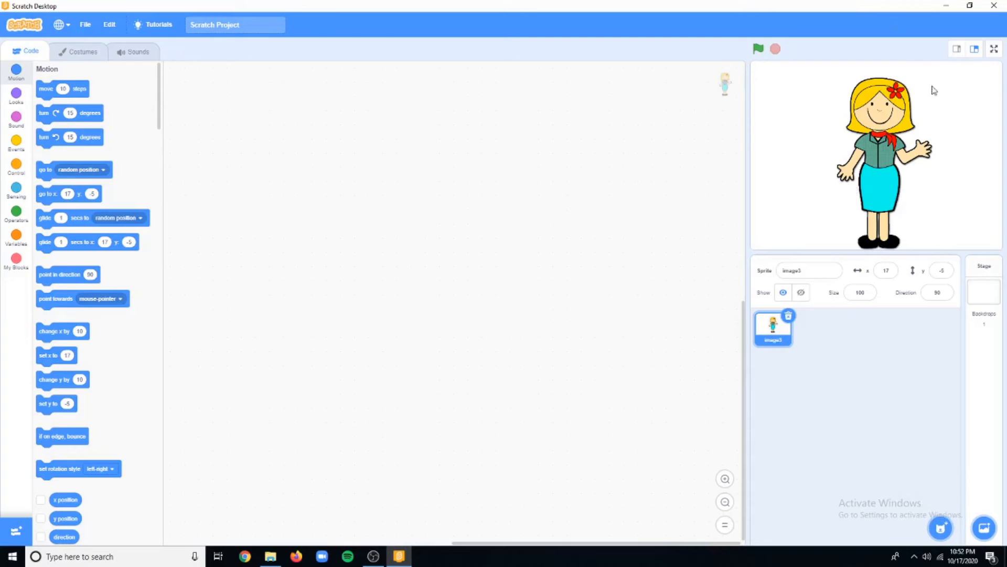
Add the Stripes backdrop from the backdrop library to the stage.
mouse_move(984, 527)
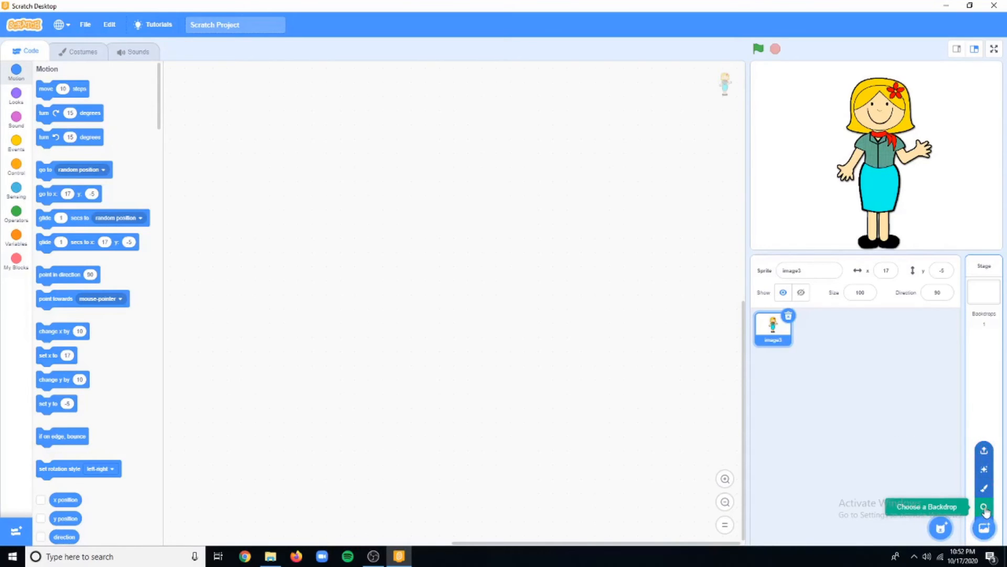
click(986, 508)
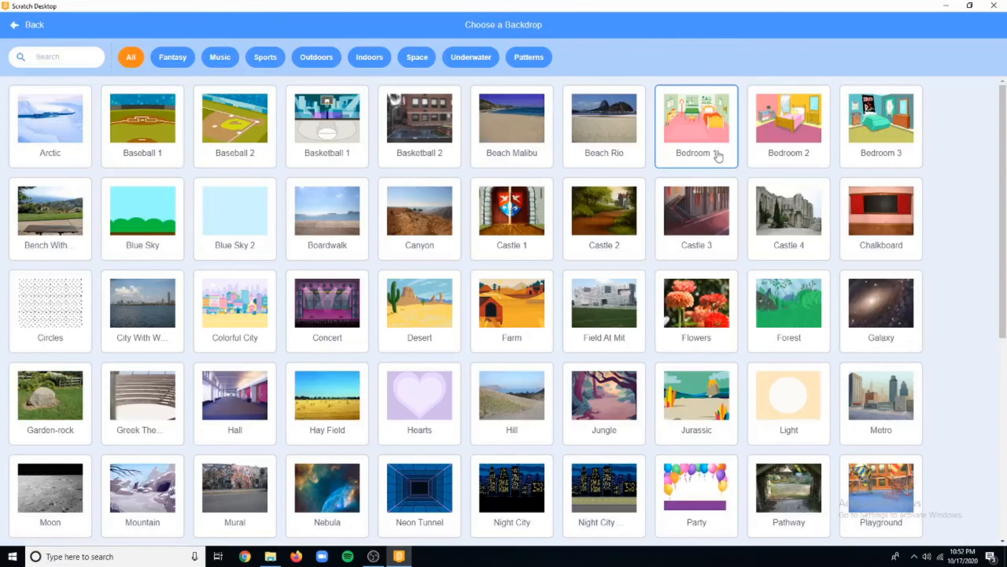
scroll(603, 341, down, 2)
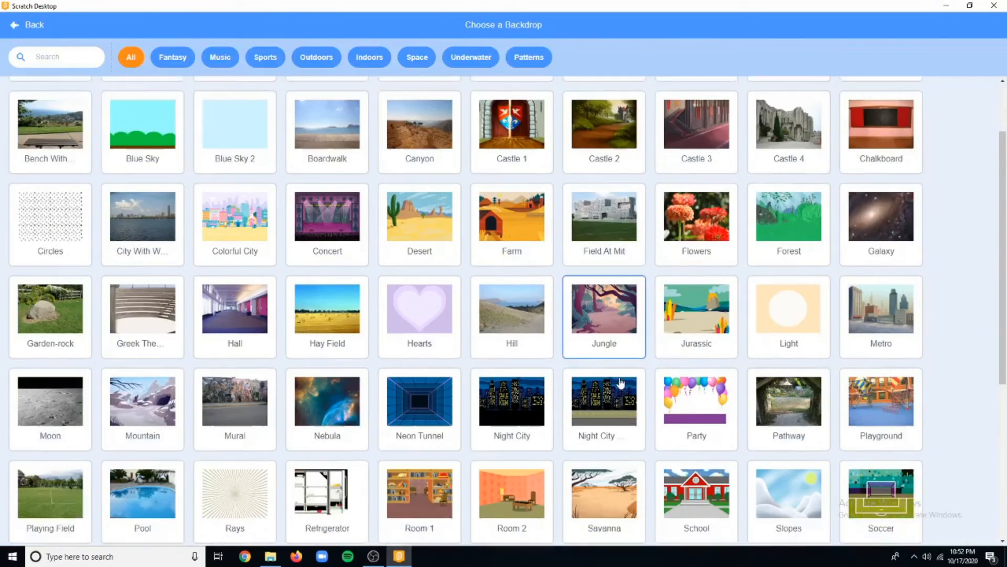
scroll(827, 375, down, 4)
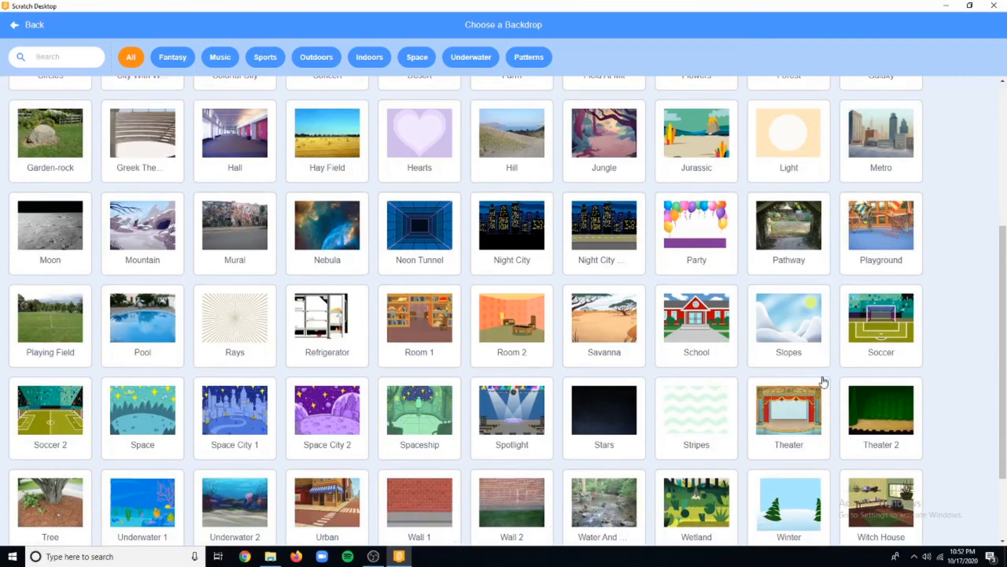
scroll(824, 381, down, 1)
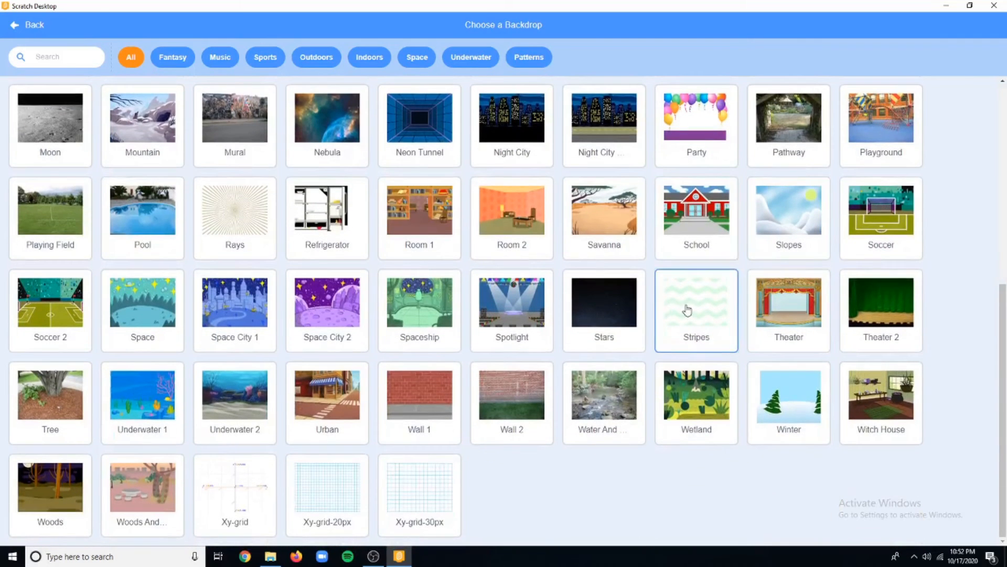
click(688, 308)
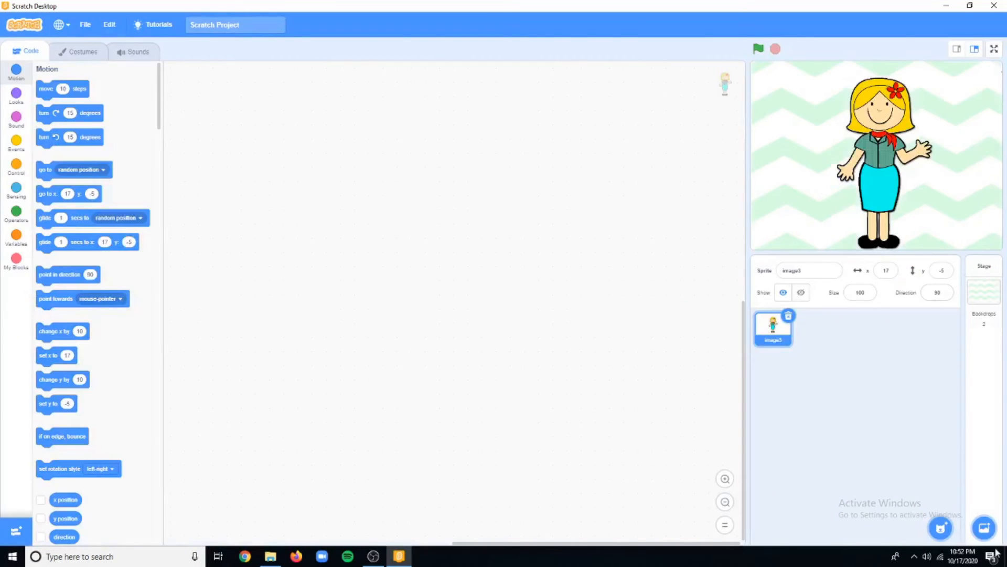
Paint a new backdrop with six small scattered purple brush loops, and return to the code workspace.
click(983, 486)
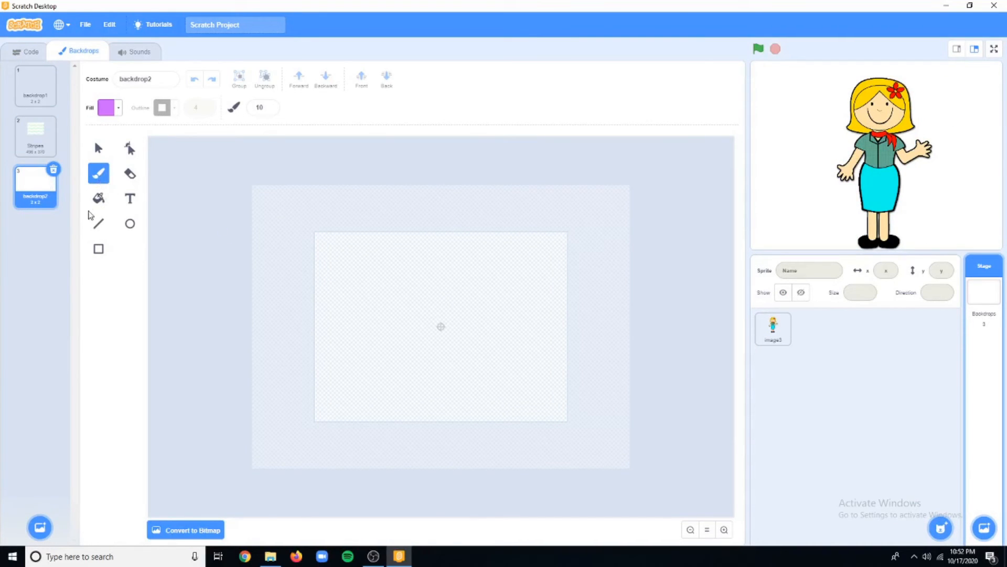
click(99, 198)
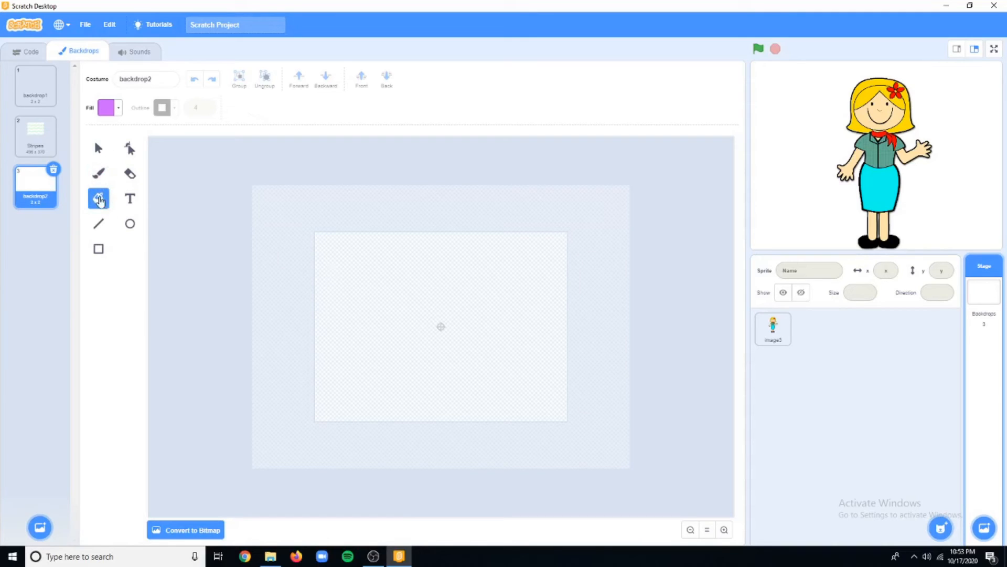
click(99, 173)
drag(341, 282, 341, 289)
mouse_move(431, 268)
mouse_down()
mouse_move(445, 285)
mouse_move(439, 275)
mouse_up()
mouse_move(530, 278)
mouse_down()
mouse_move(518, 294)
mouse_move(528, 278)
mouse_up()
drag(543, 346, 549, 338)
mouse_move(454, 383)
mouse_down()
mouse_move(475, 386)
mouse_move(462, 379)
mouse_move(457, 391)
mouse_up()
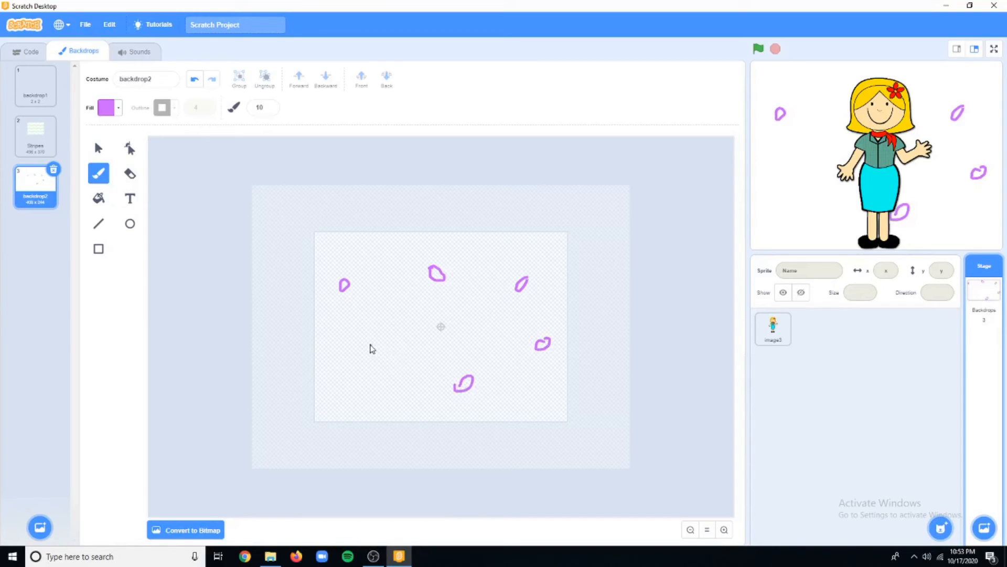
drag(355, 350, 360, 347)
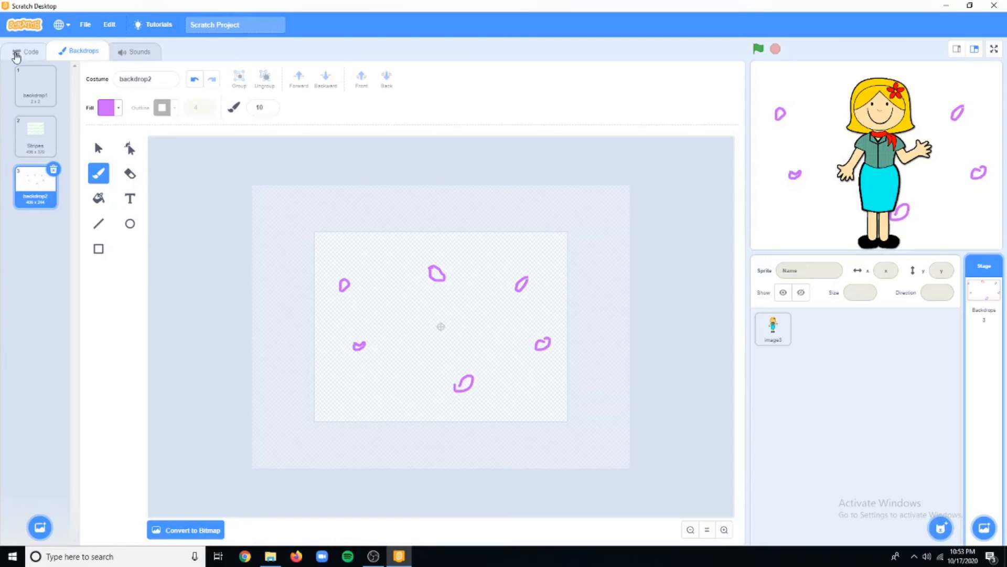
click(21, 52)
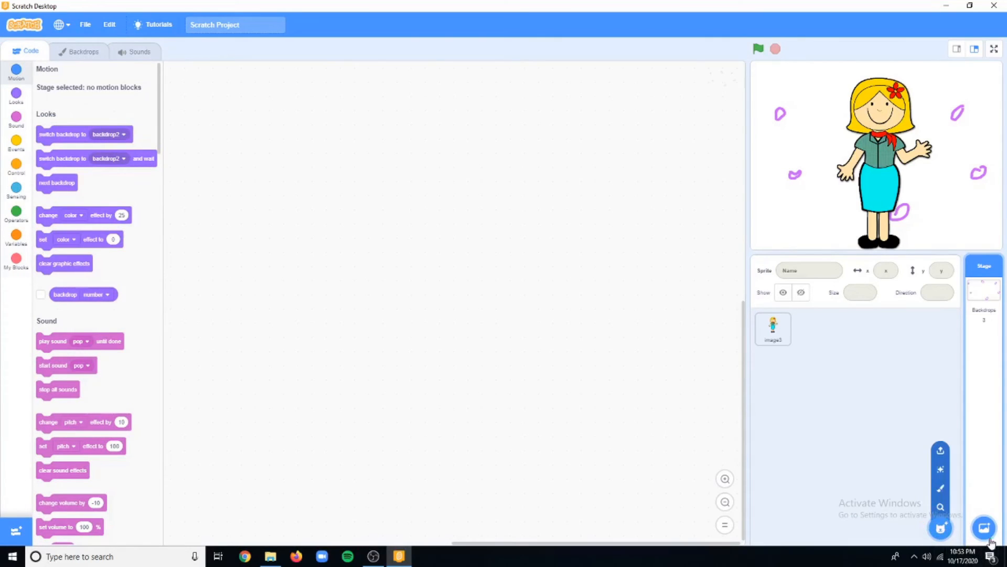
Add four surprise backdrops to the stage one after another.
mouse_move(984, 527)
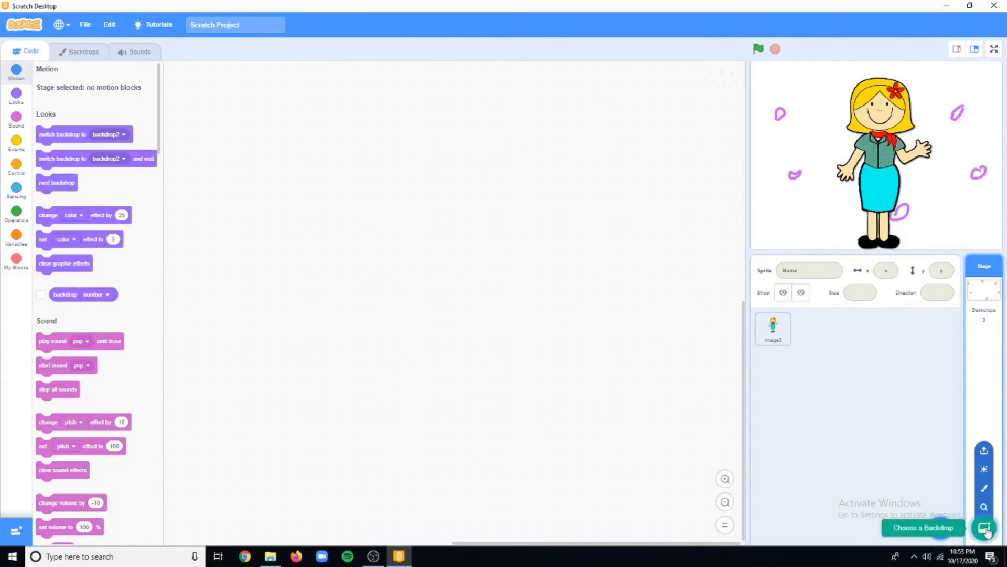
click(984, 469)
mouse_move(986, 473)
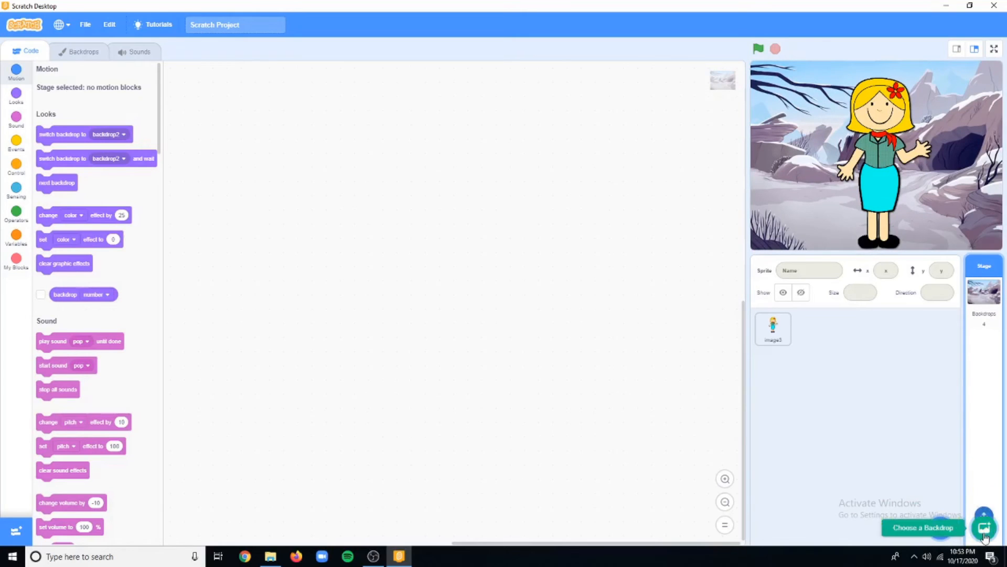
click(985, 471)
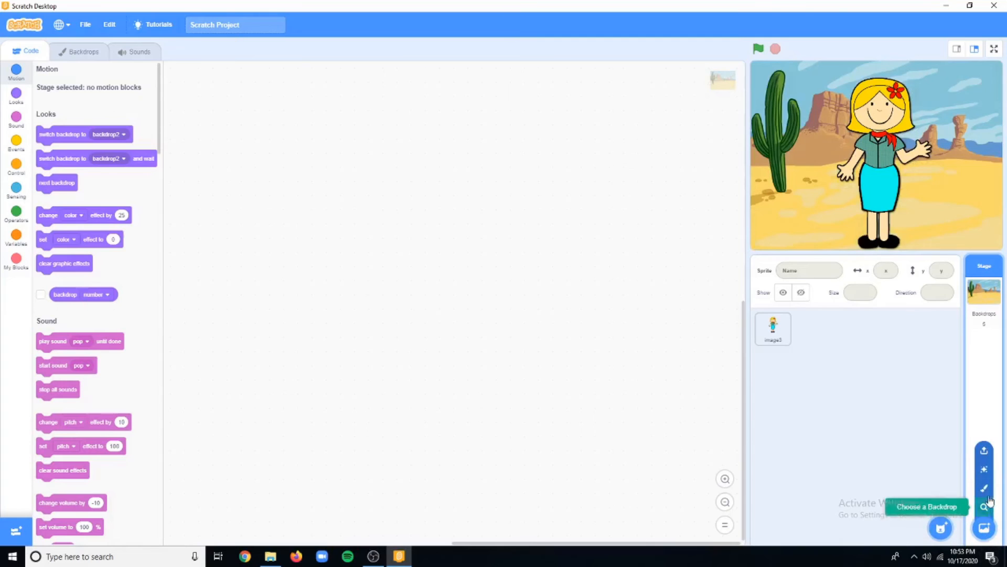
click(985, 469)
mouse_move(983, 492)
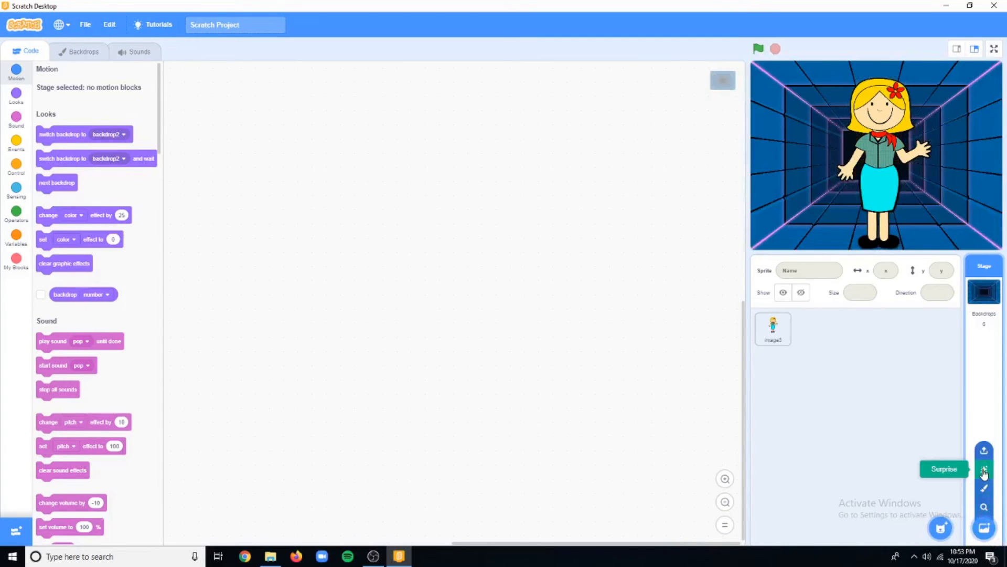
click(984, 470)
Upload images2.png as a backdrop, move the woman sprite to about x 197, y -15, and return to the code workspace.
mouse_move(984, 529)
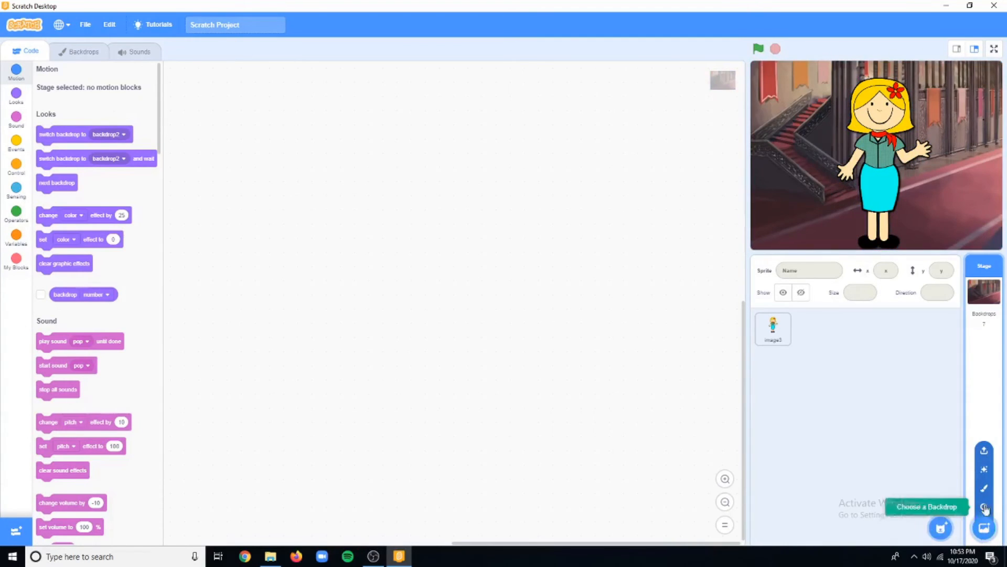
click(984, 452)
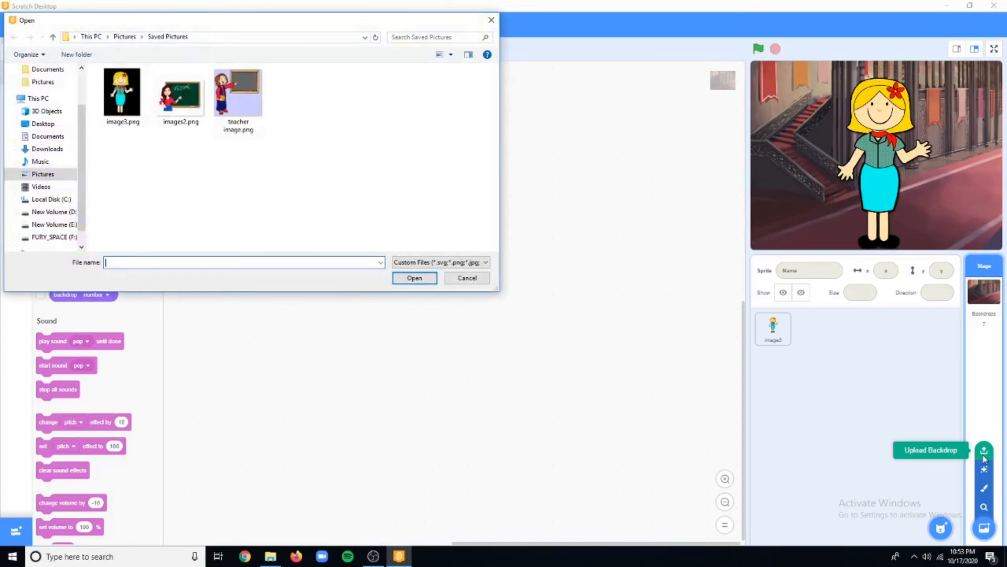
click(183, 86)
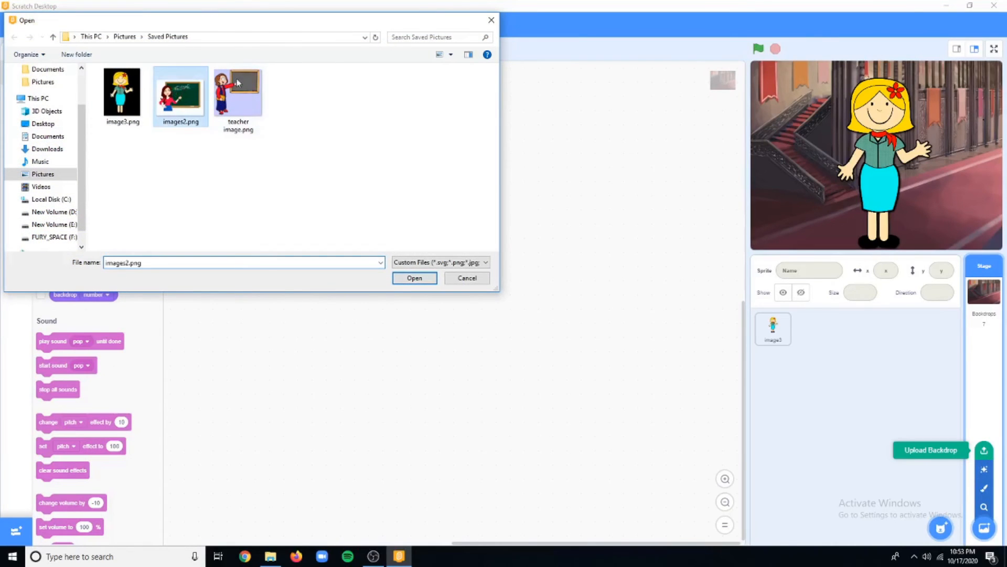
click(419, 278)
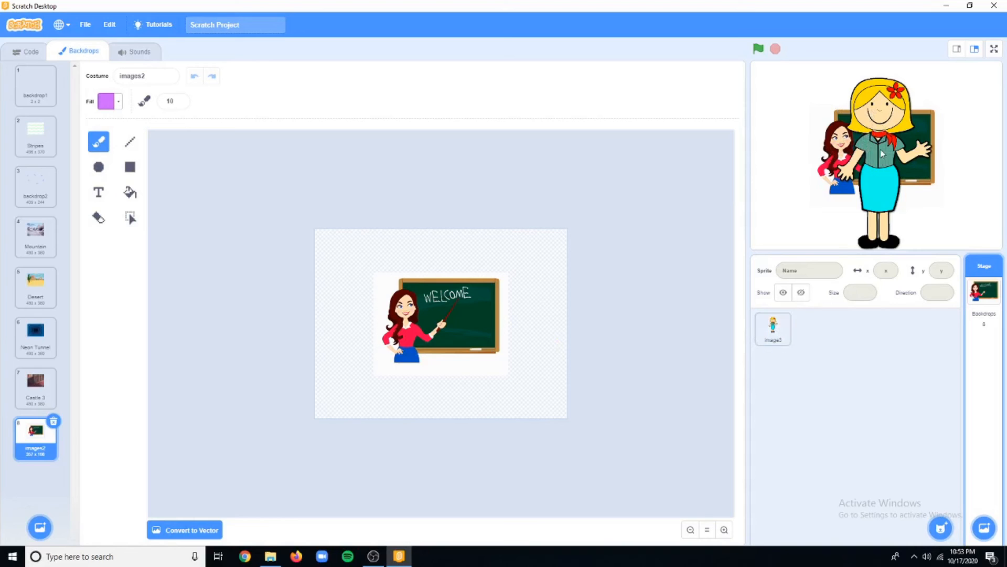
drag(883, 139, 955, 152)
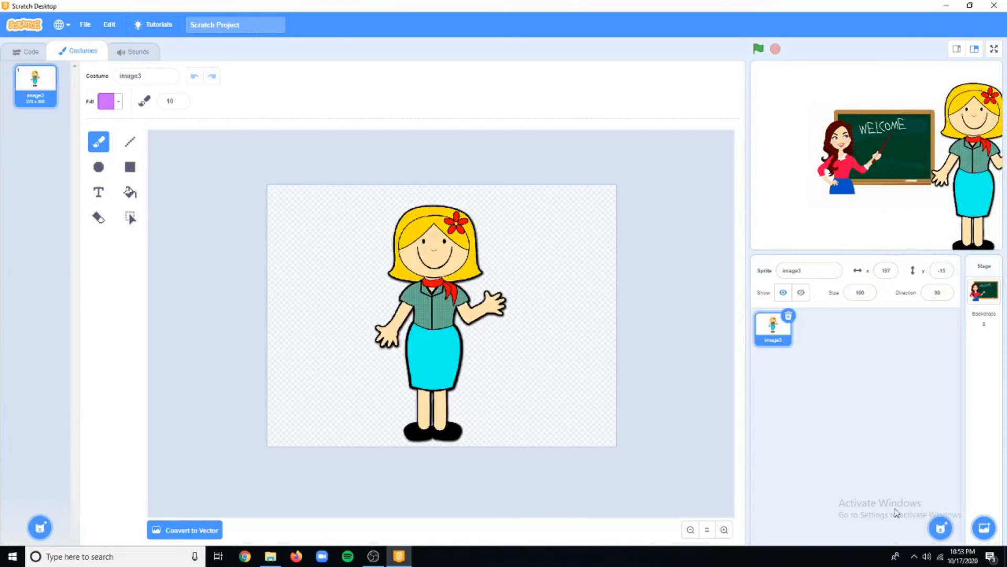
click(27, 52)
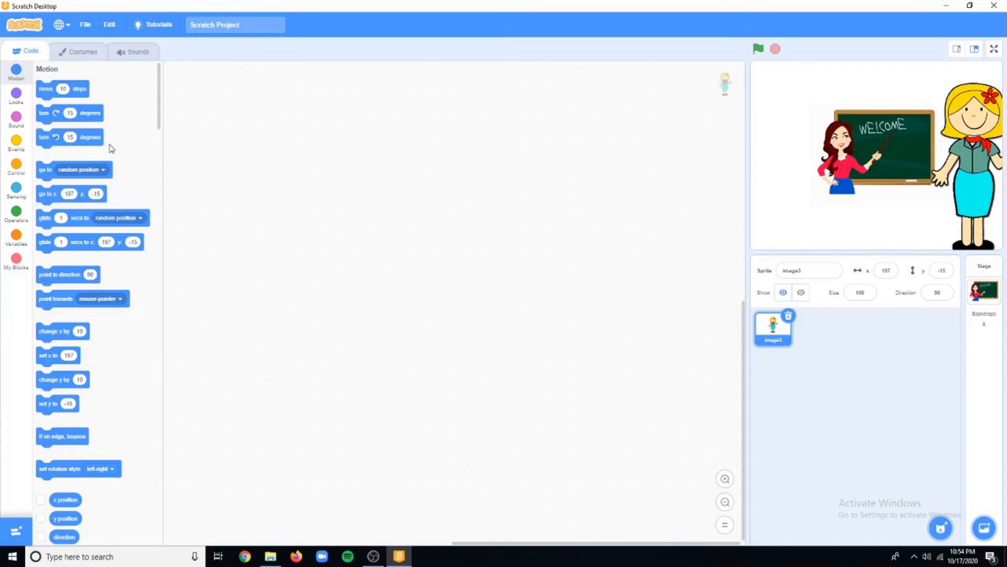
Examine the Motion, Looks, Sound and Events blocks and the extension library, returning without adding an extension.
click(16, 71)
click(16, 98)
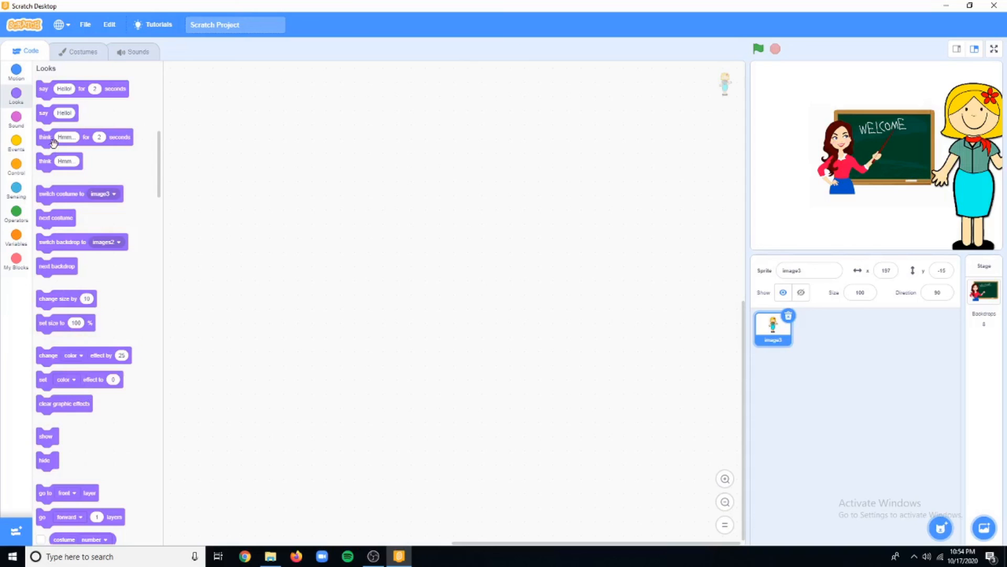
click(16, 119)
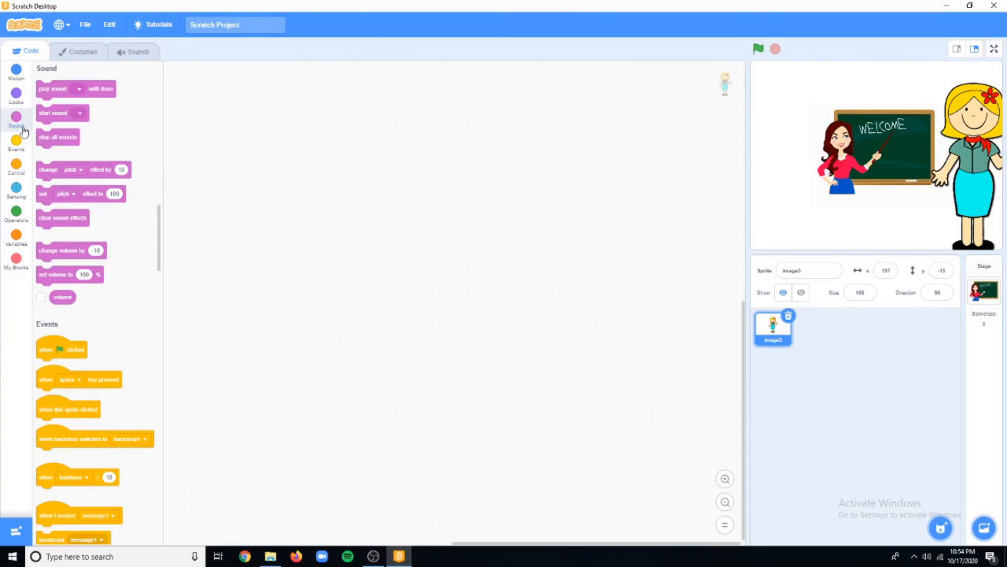
click(23, 148)
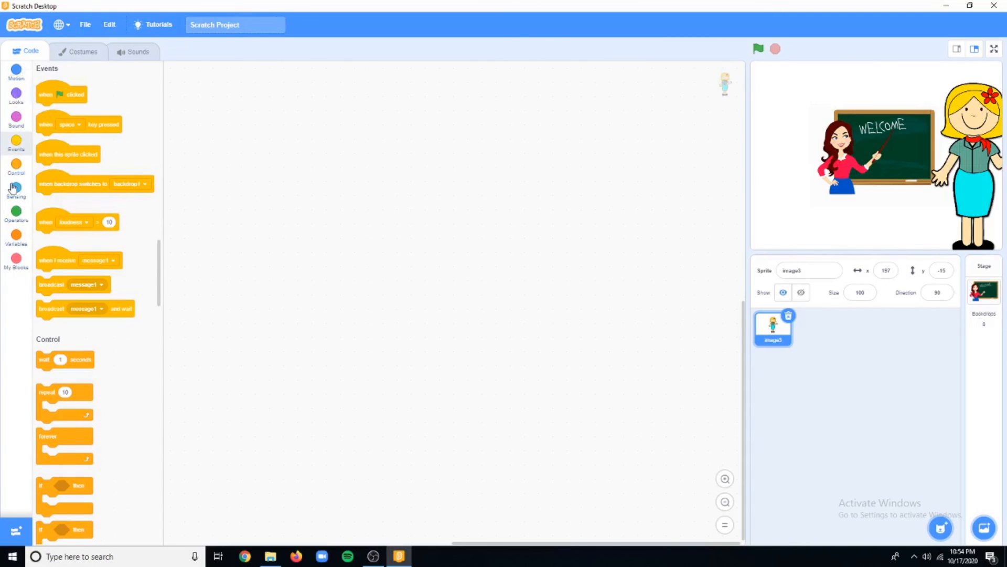
click(16, 531)
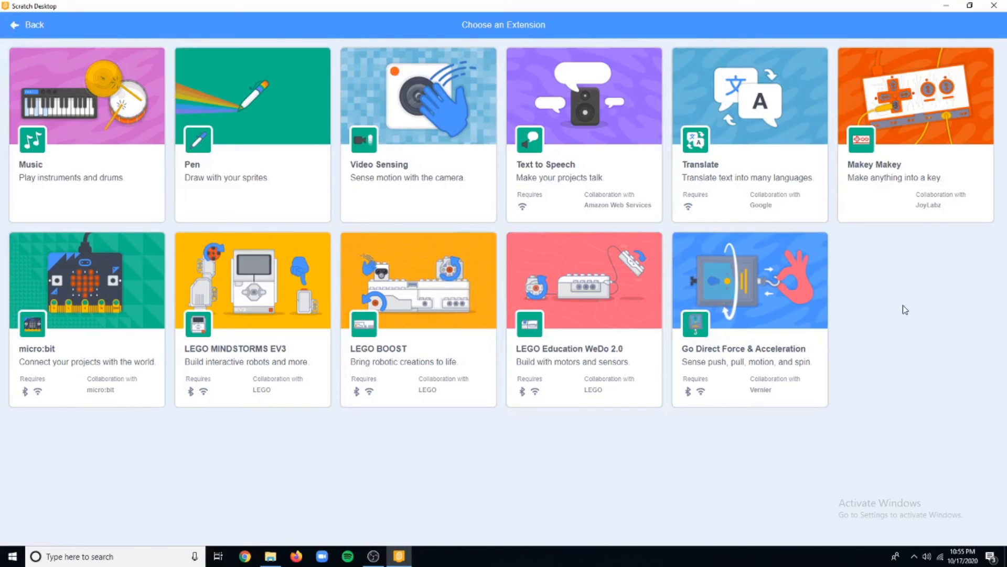
click(14, 29)
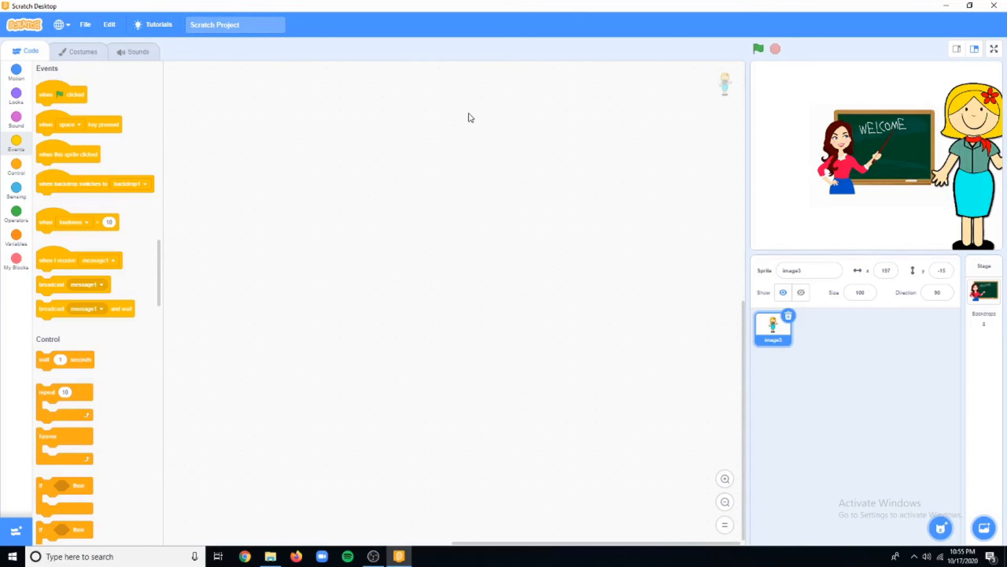
View the woman sprite's costume and sound editors, and return to its code workspace.
click(75, 59)
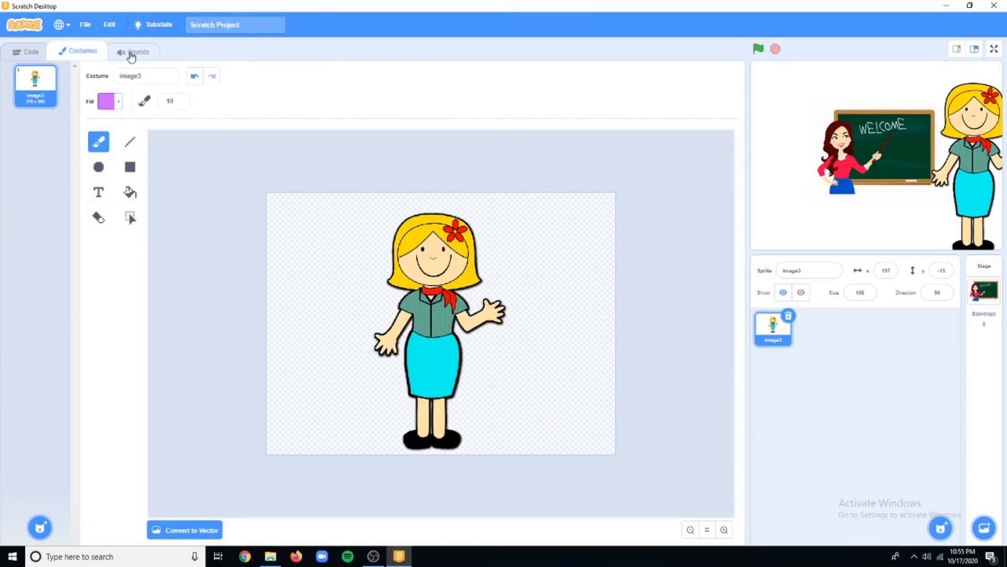
click(132, 56)
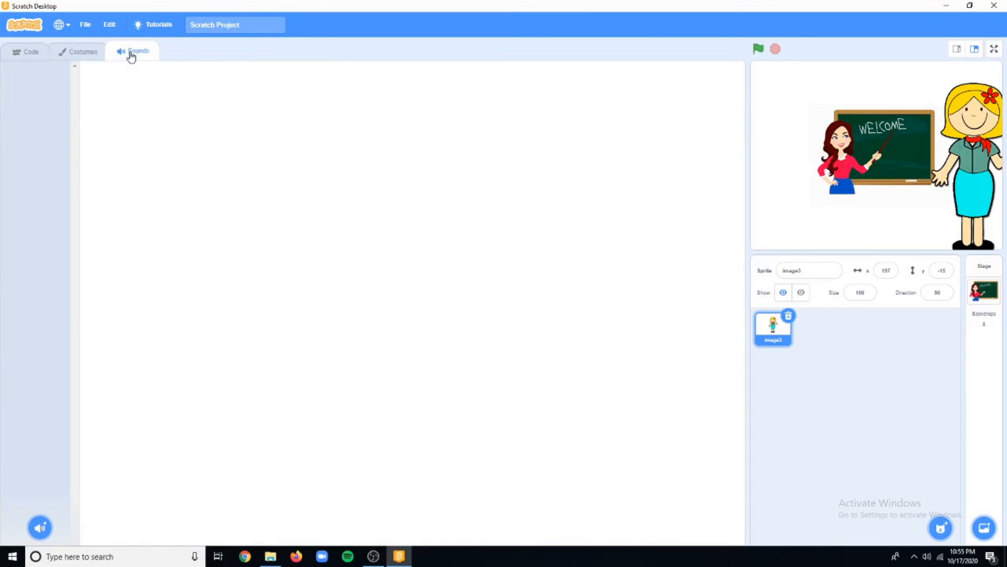
click(29, 51)
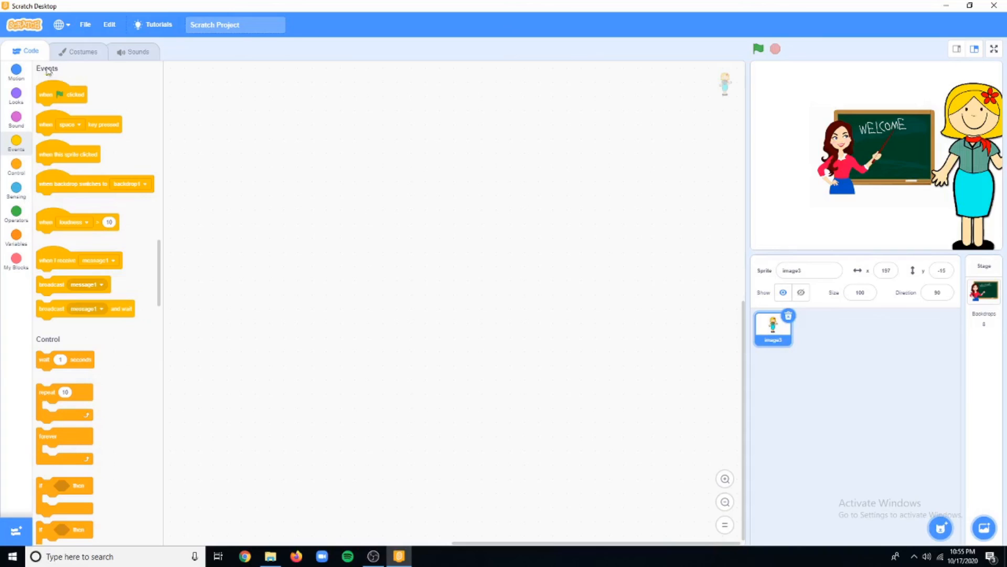